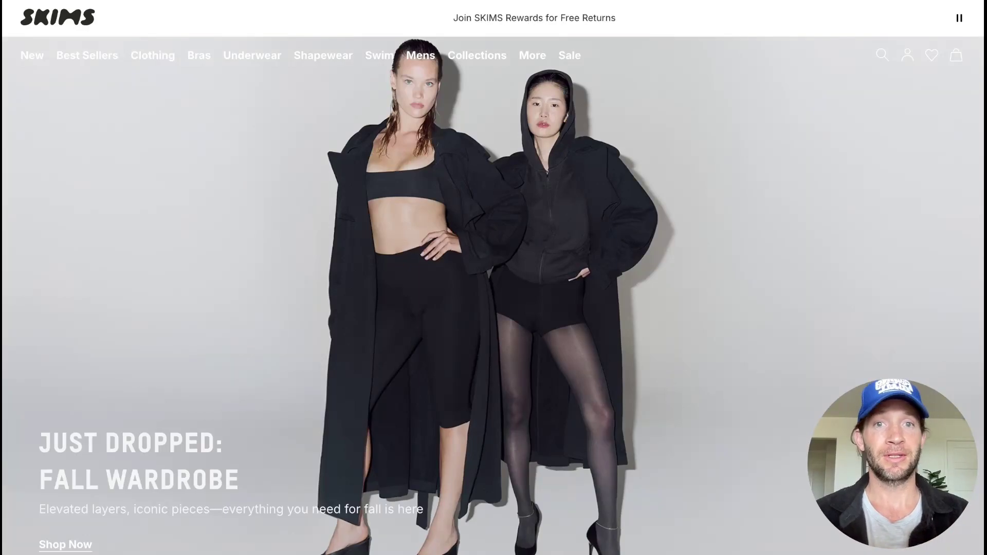
Auto-fill the SKIMS brand profile from skims.com and review the top goals list.
scroll(493, 308, down, 7)
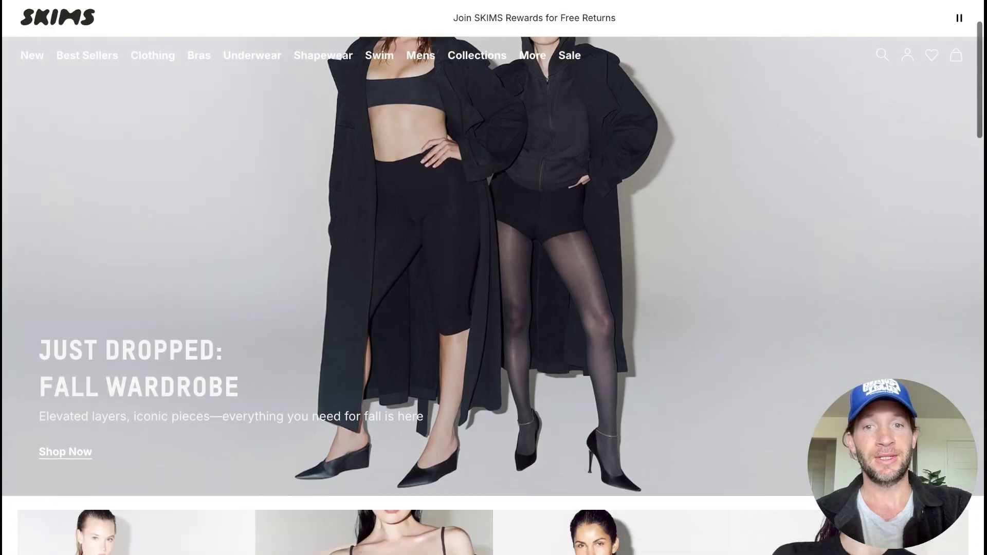
scroll(494, 309, down, 4)
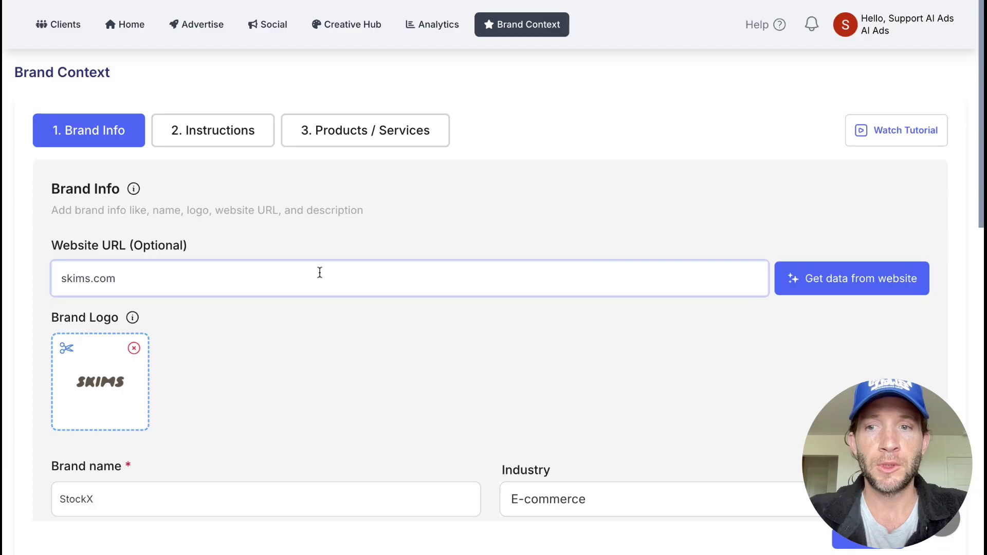
click(841, 291)
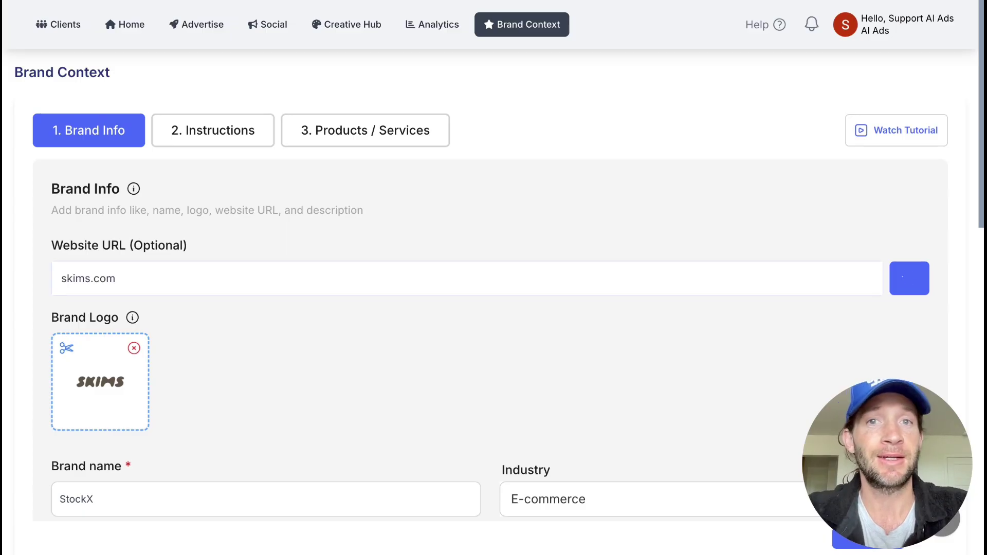
scroll(331, 245, down, 7)
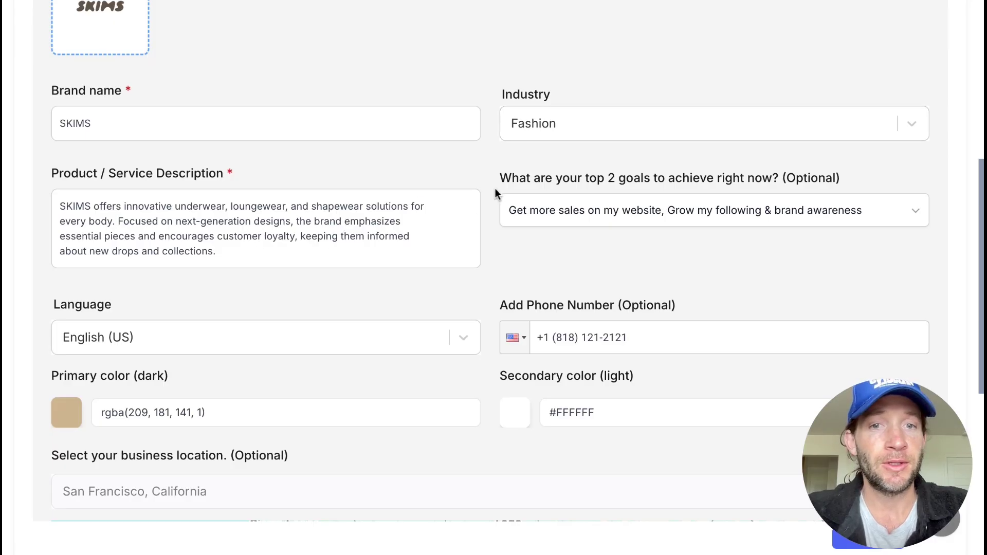
click(568, 207)
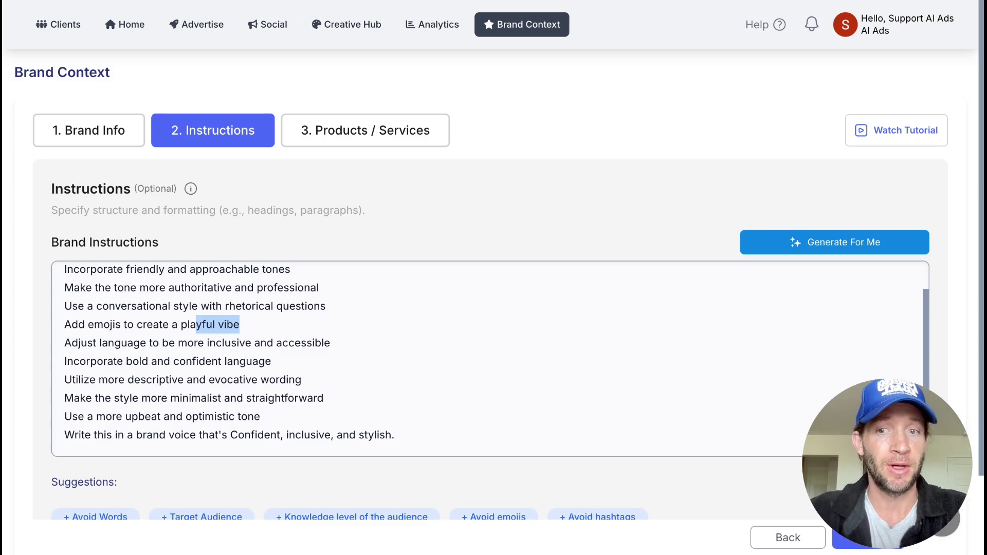
Highlight the 'bold' and 'confident' wording in the brand voice guidelines.
scroll(129, 360, down, 1)
drag(178, 316, 245, 320)
drag(123, 355, 227, 355)
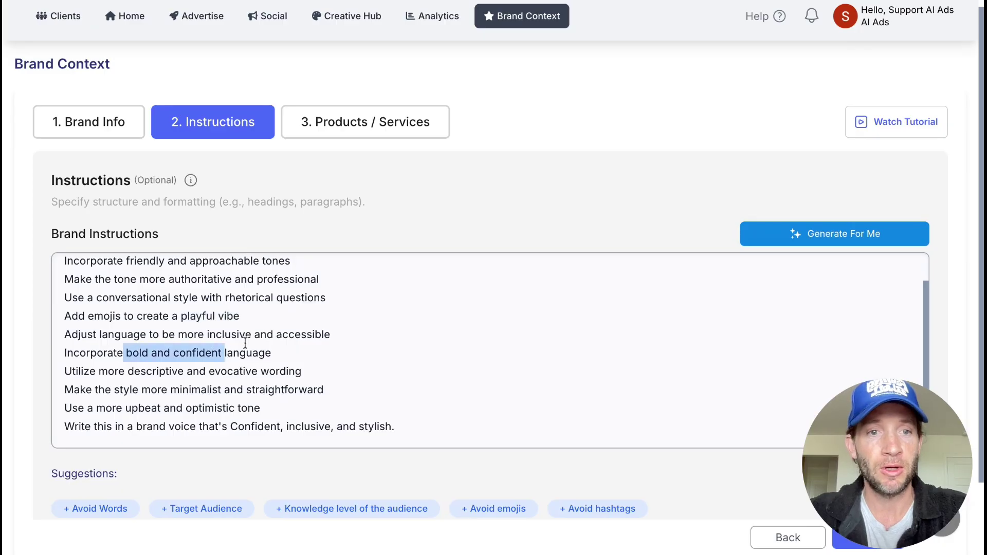
Add 'never use the word free' as a new line in the brand instructions.
click(414, 426)
key(Return)
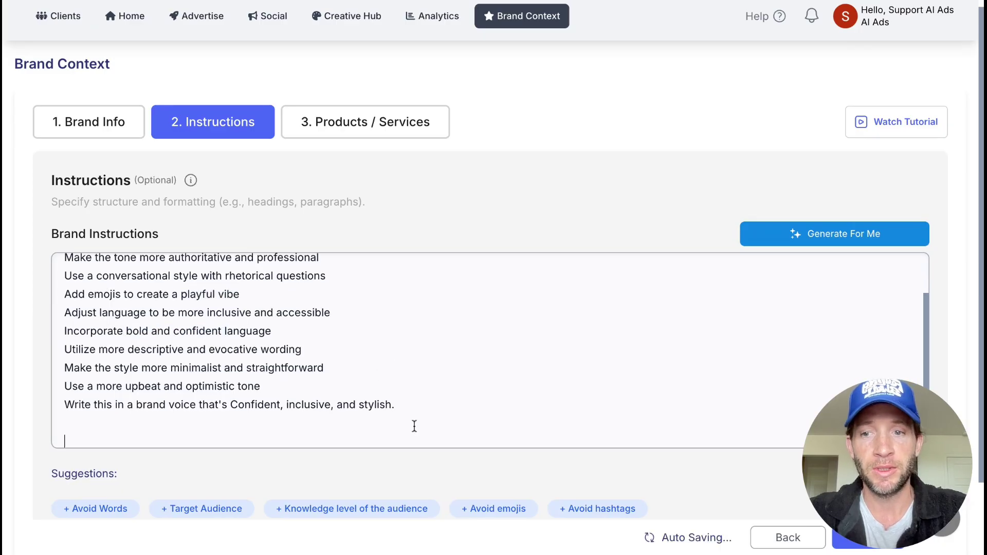
text(never use th)
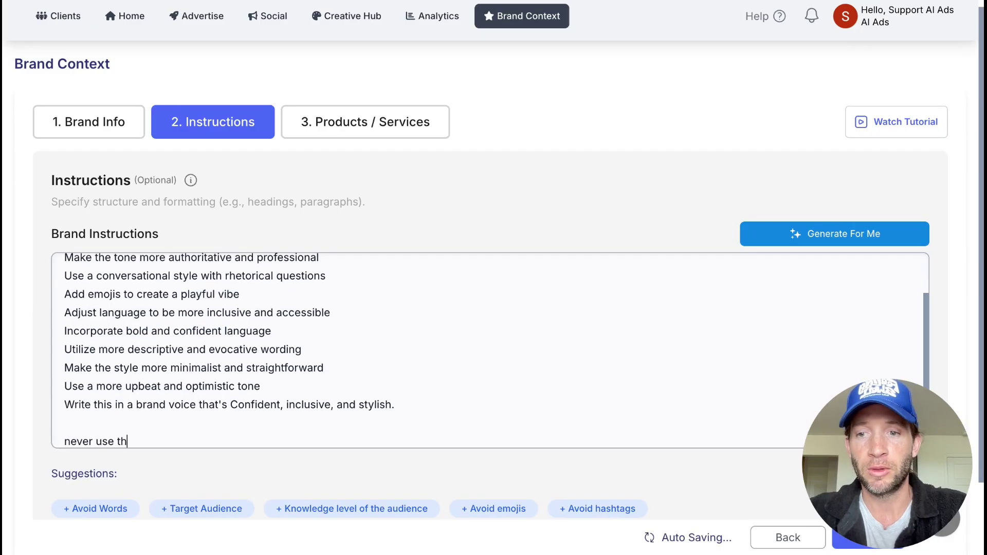
text(e word free)
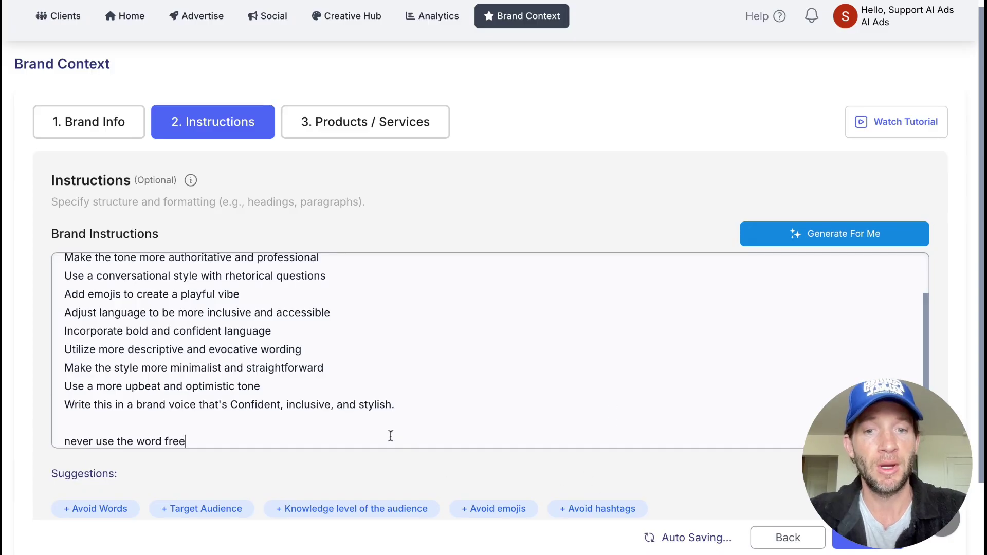
scroll(391, 436, down, 1)
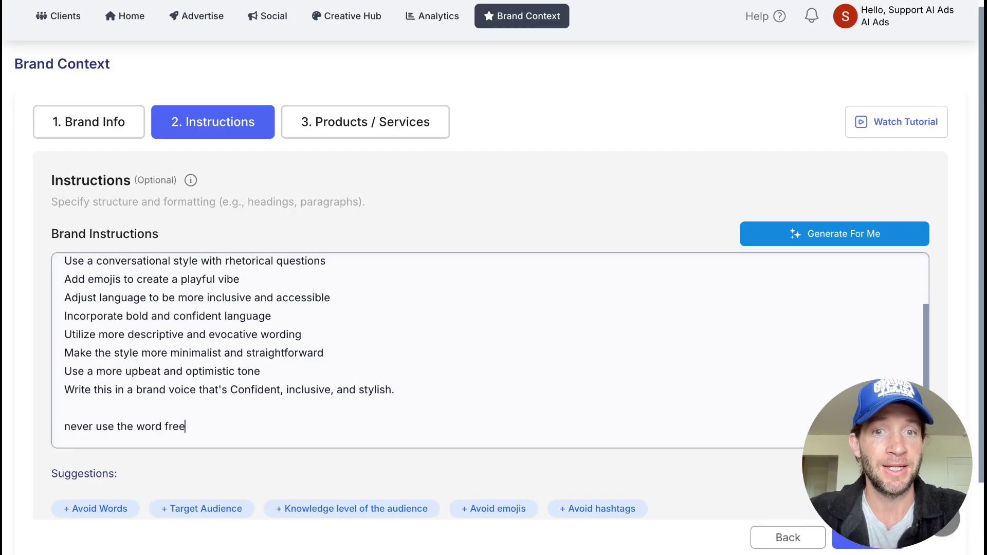
click(312, 124)
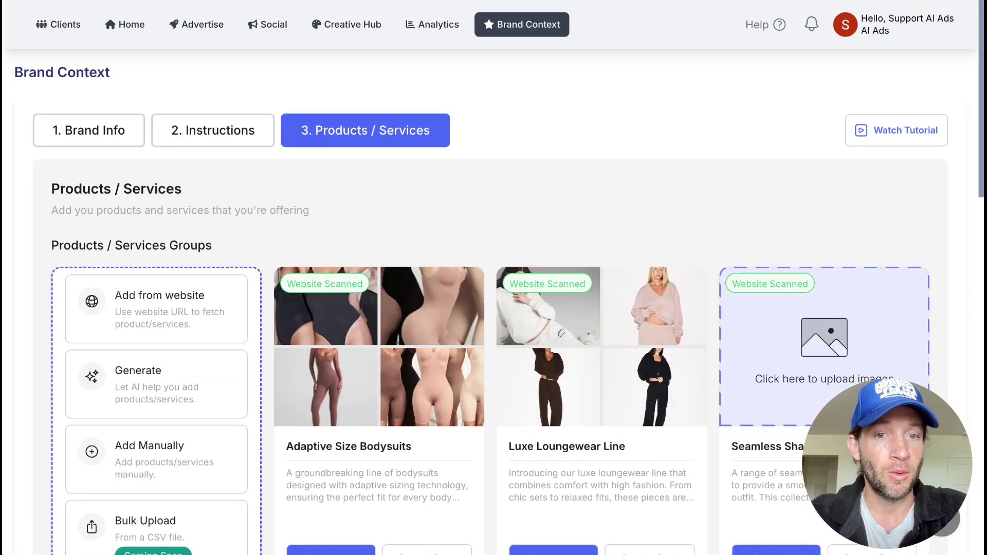
Create an ad for Adaptive Size Bodysuits, compare platform tabs, and choose Meta for ECommerce Sales.
scroll(379, 308, down, 2)
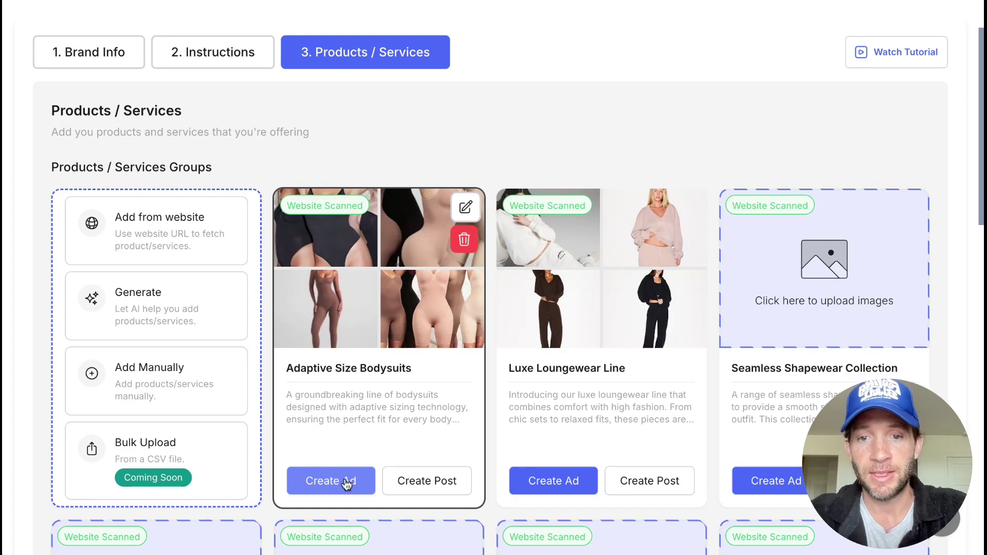
click(343, 480)
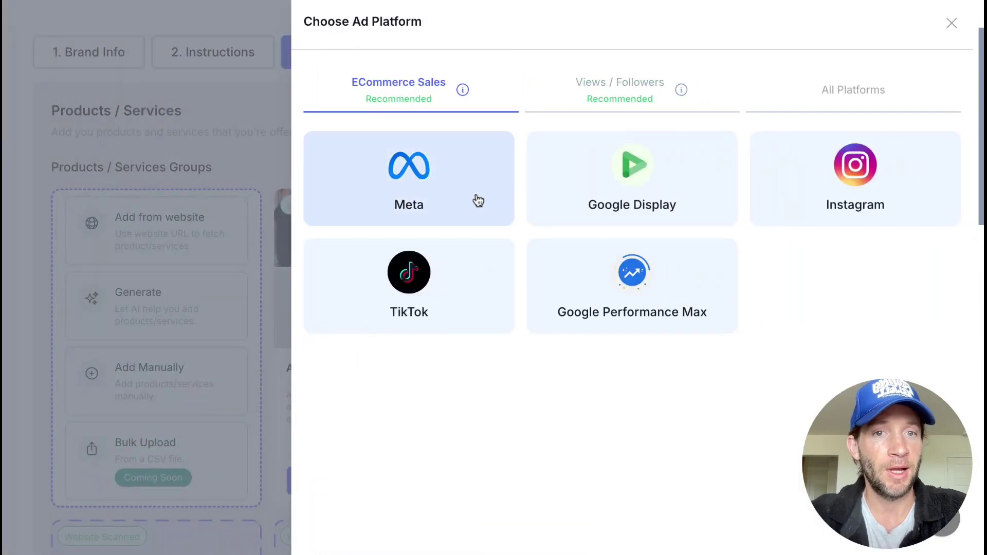
click(616, 99)
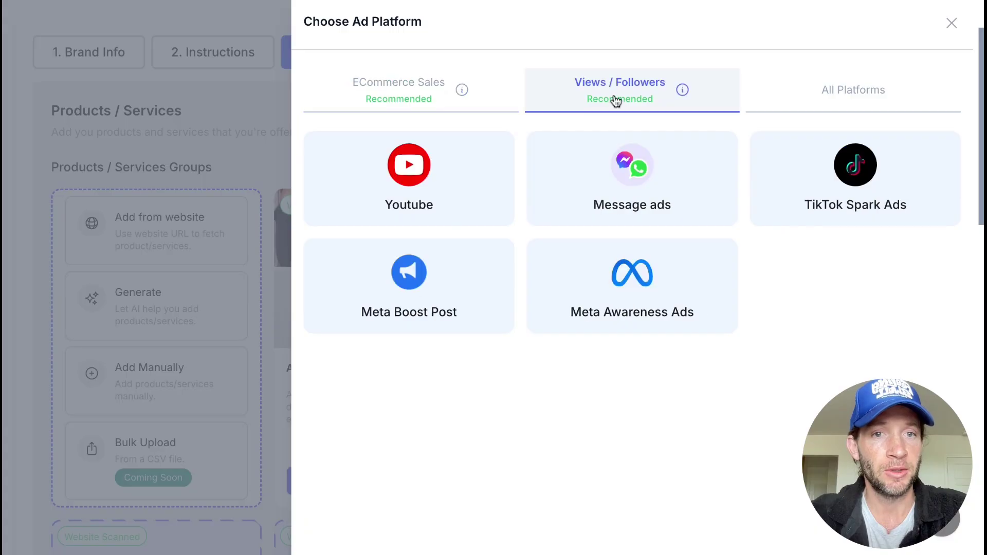
click(818, 92)
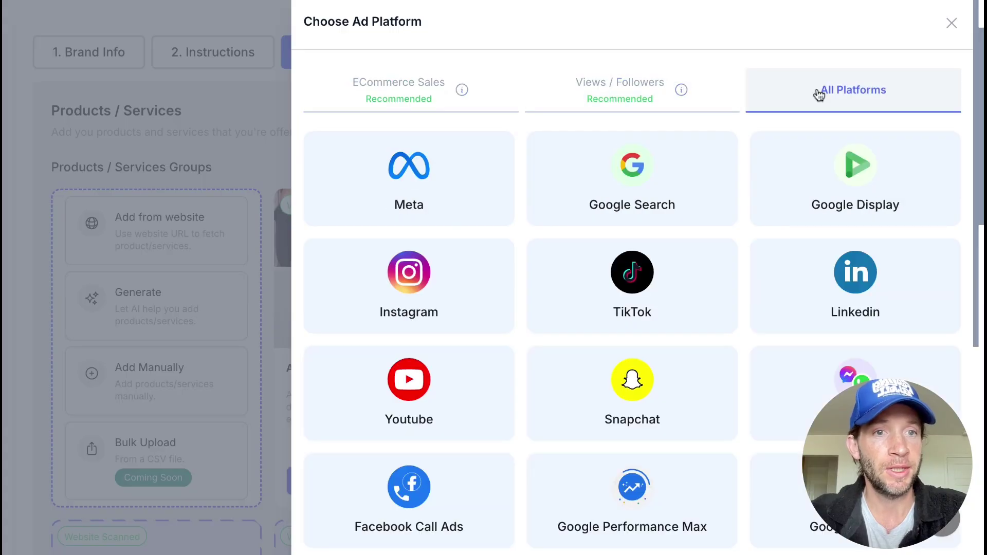
click(414, 100)
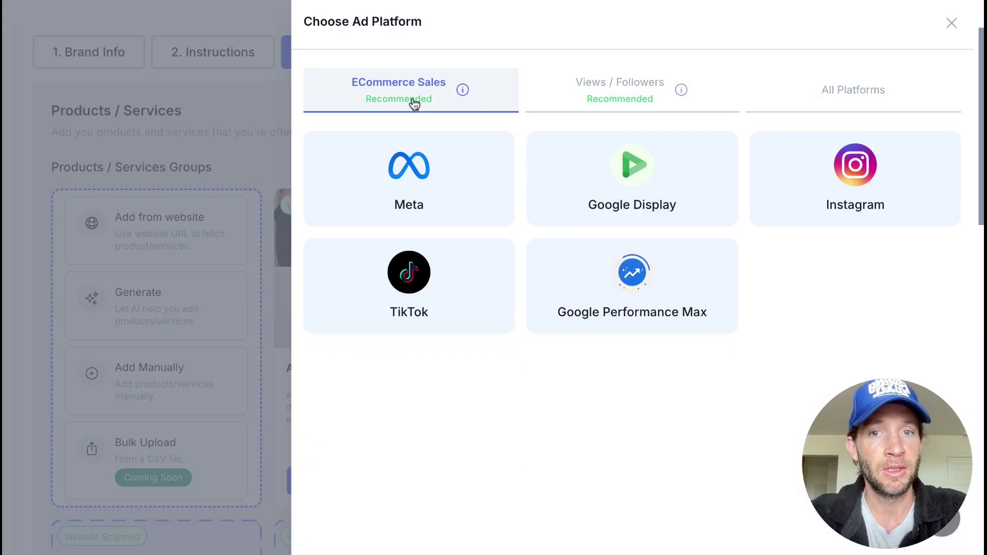
click(451, 200)
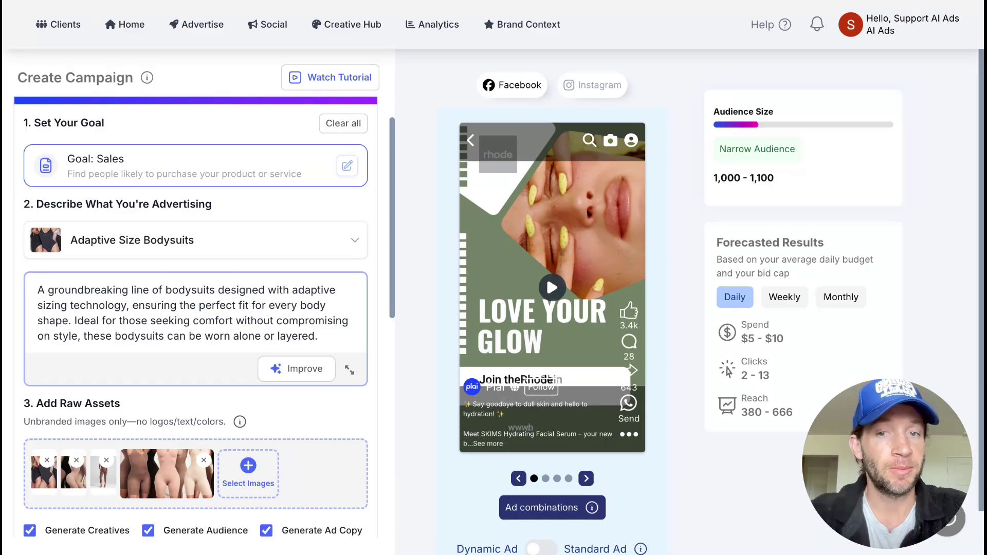
Preview then dismiss AI description improvements, and generate creatives, audience and ad copy.
click(312, 369)
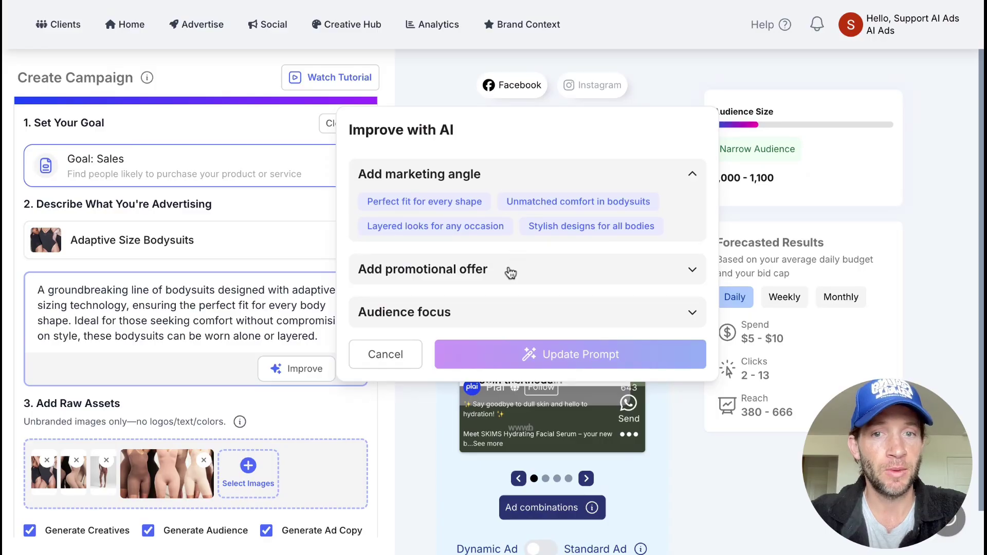
click(405, 355)
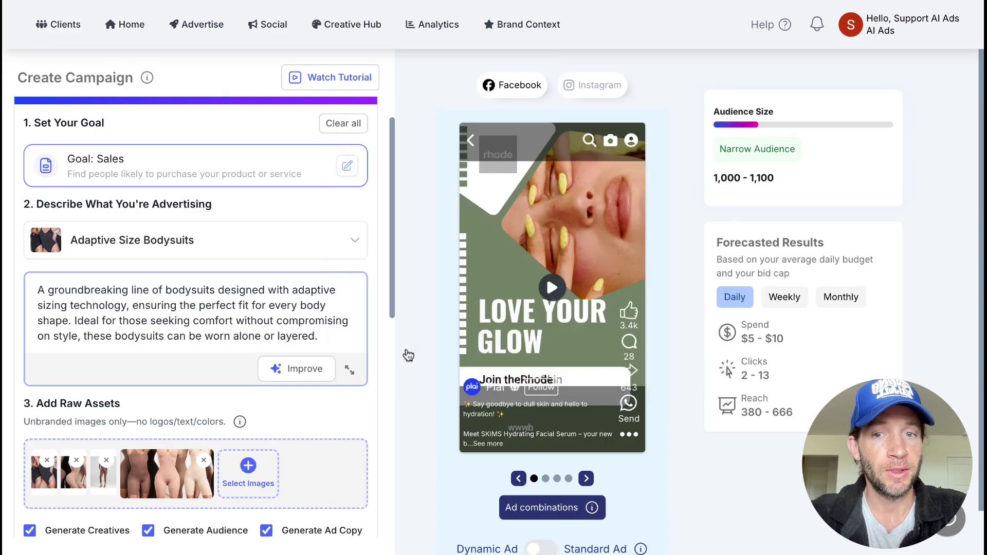
scroll(208, 288, down, 2)
scroll(208, 288, down, 2)
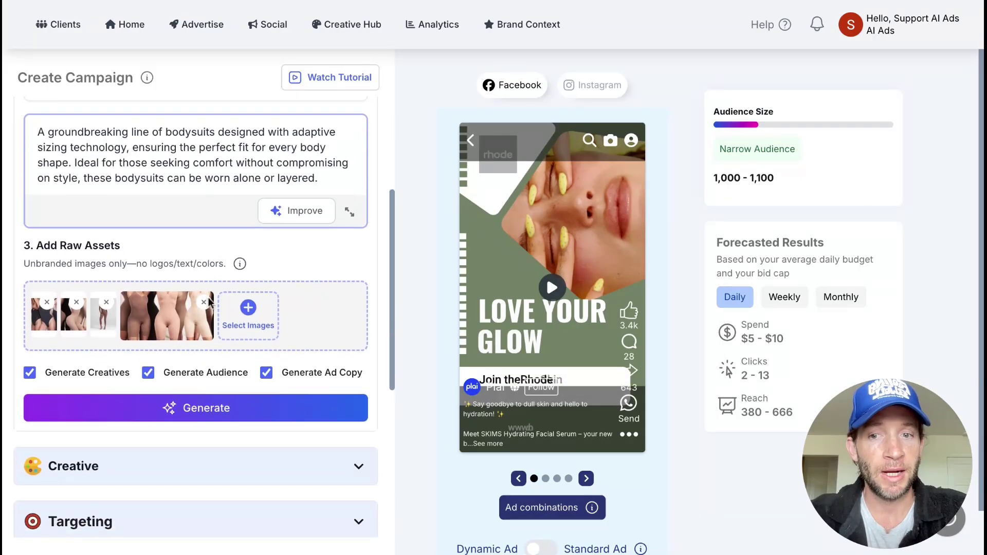
click(194, 412)
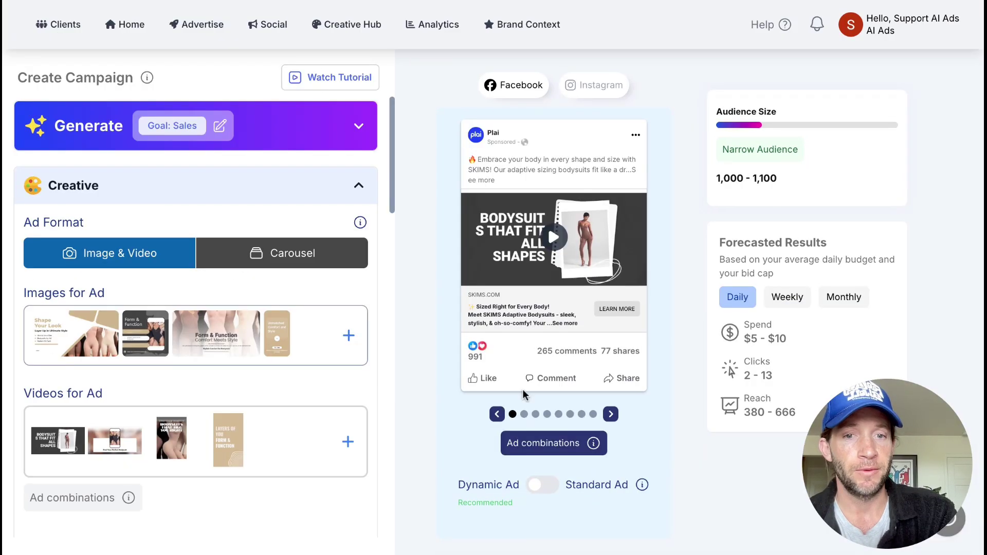
Browse the seven ad preview variations, then open the Form & Function creative in the editor.
click(524, 415)
click(537, 416)
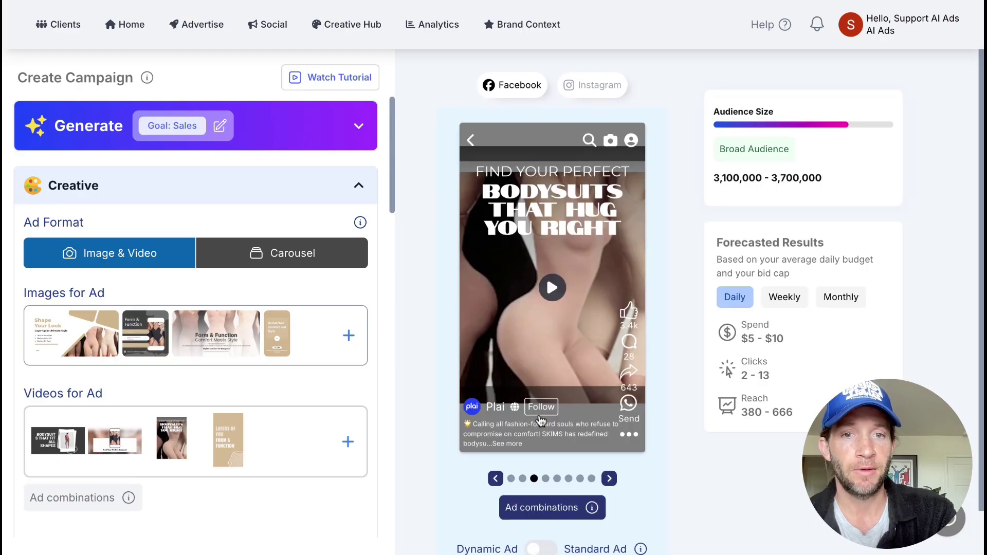
click(547, 480)
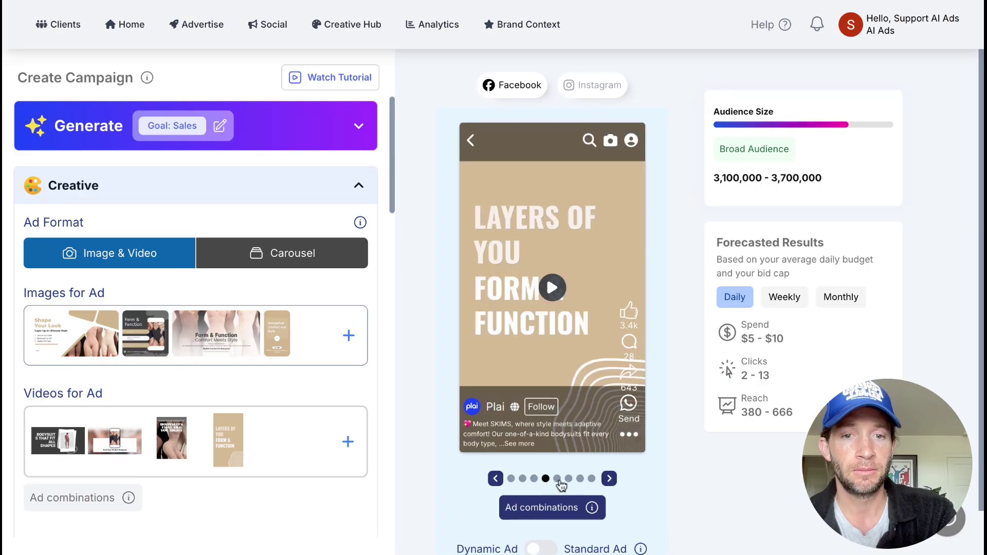
click(557, 479)
click(569, 514)
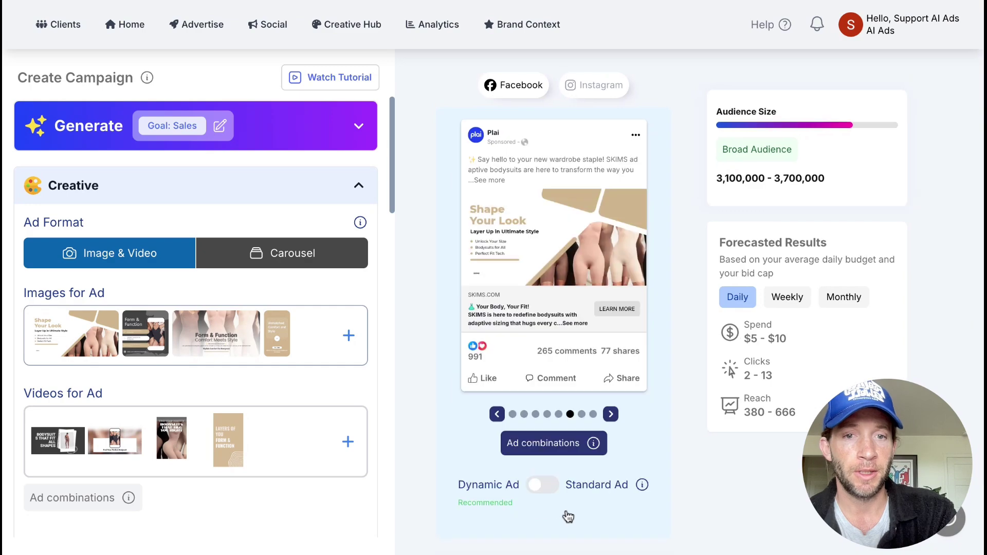
click(584, 415)
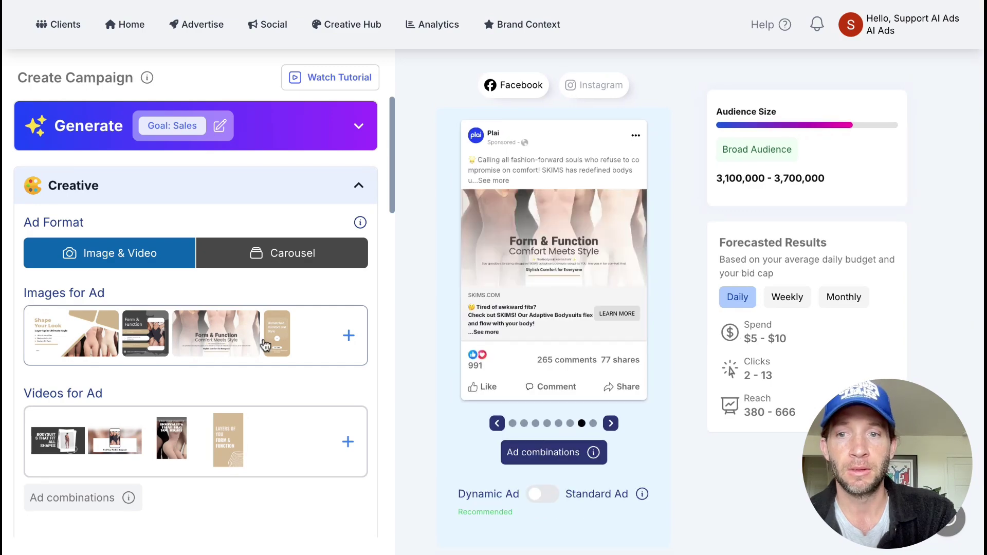
click(298, 356)
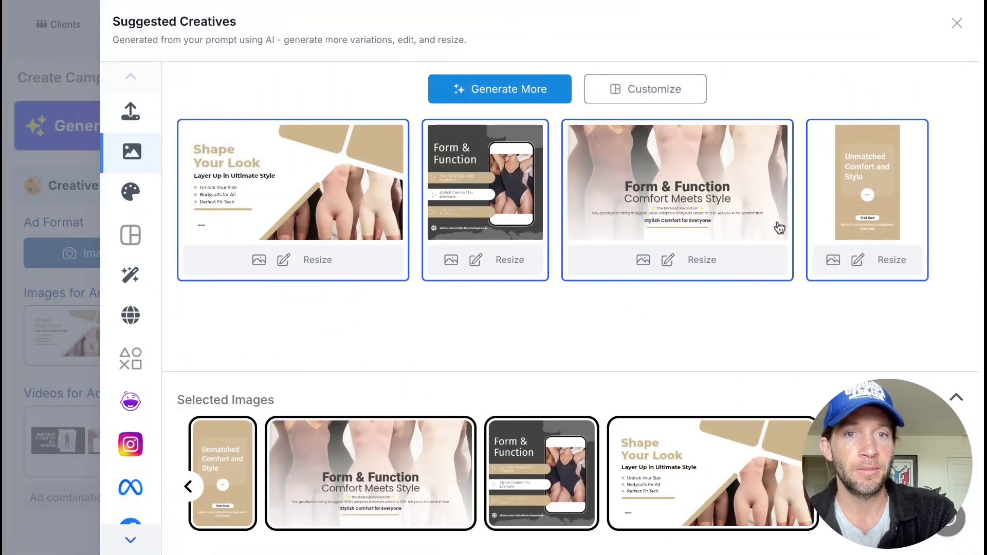
click(476, 261)
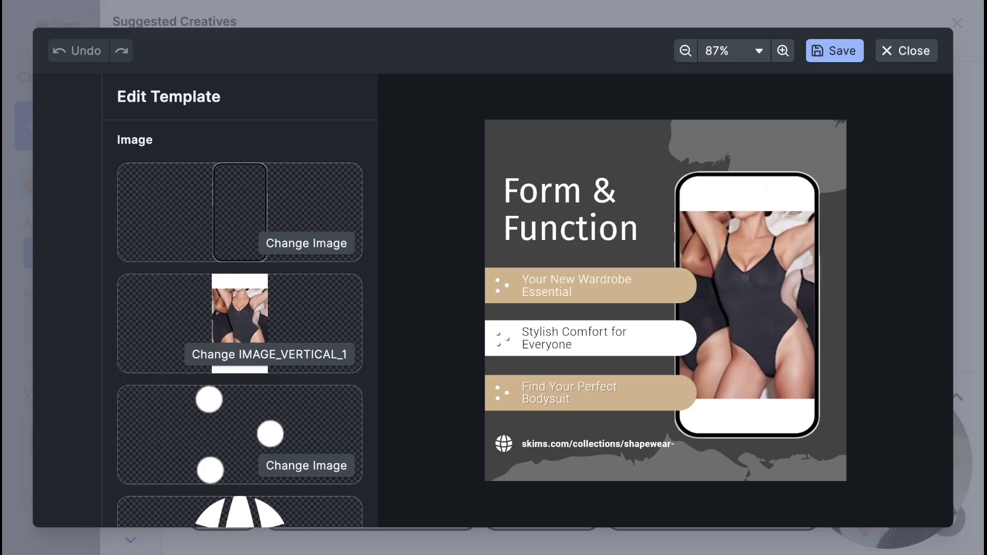
Overwrite the Form & Function headline with test text, then exit the editor without saving.
scroll(285, 351, down, 8)
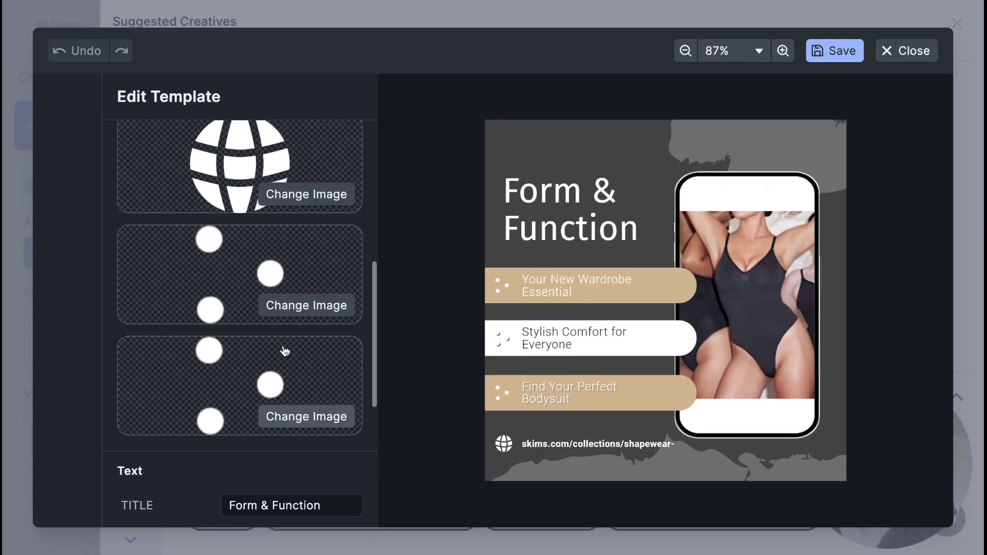
scroll(285, 351, down, 4)
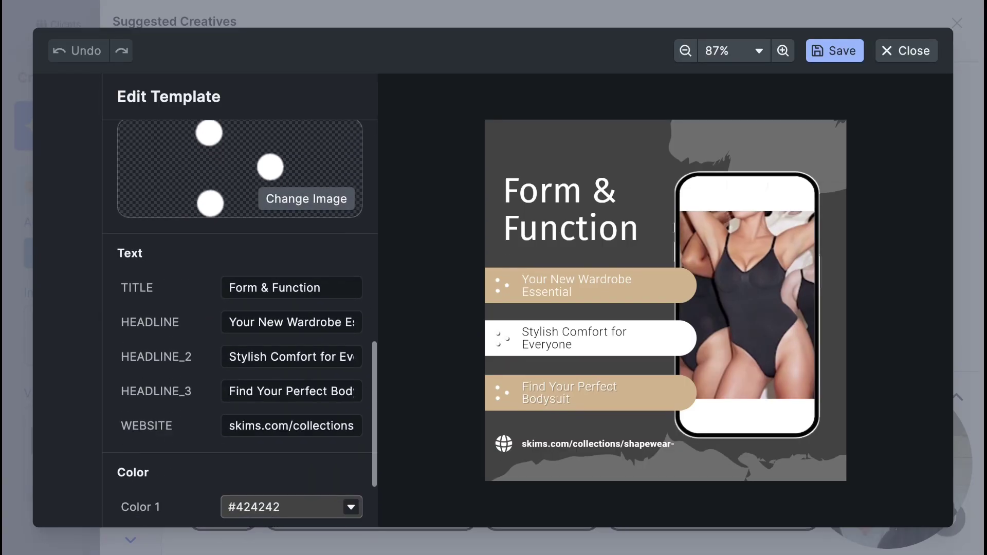
triple_click(288, 316)
text(fa)
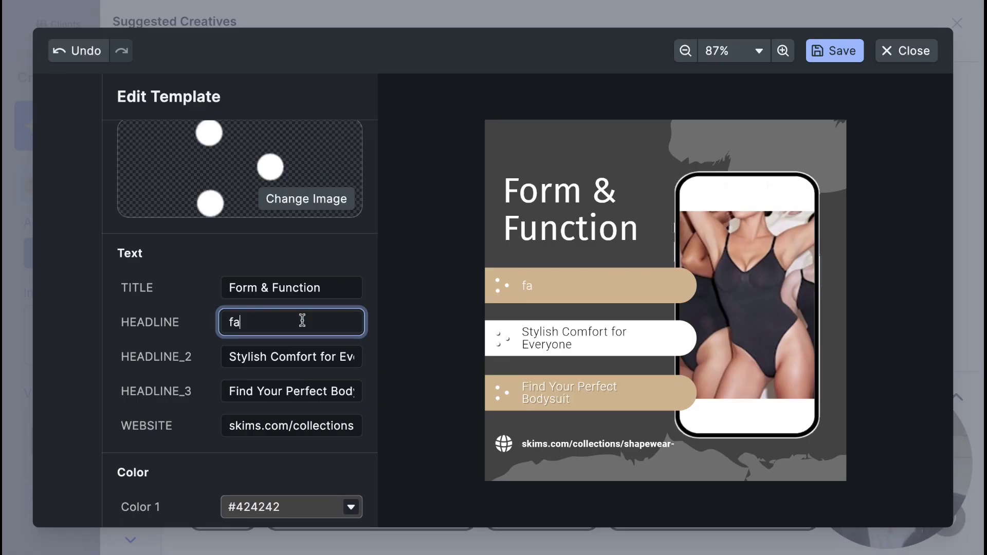
text(sdfasdf)
click(905, 50)
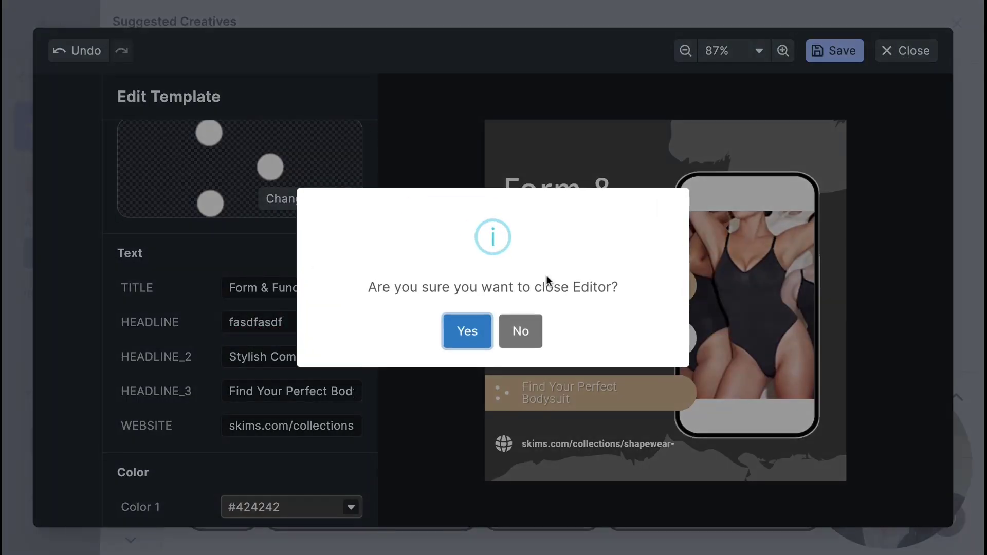
click(468, 330)
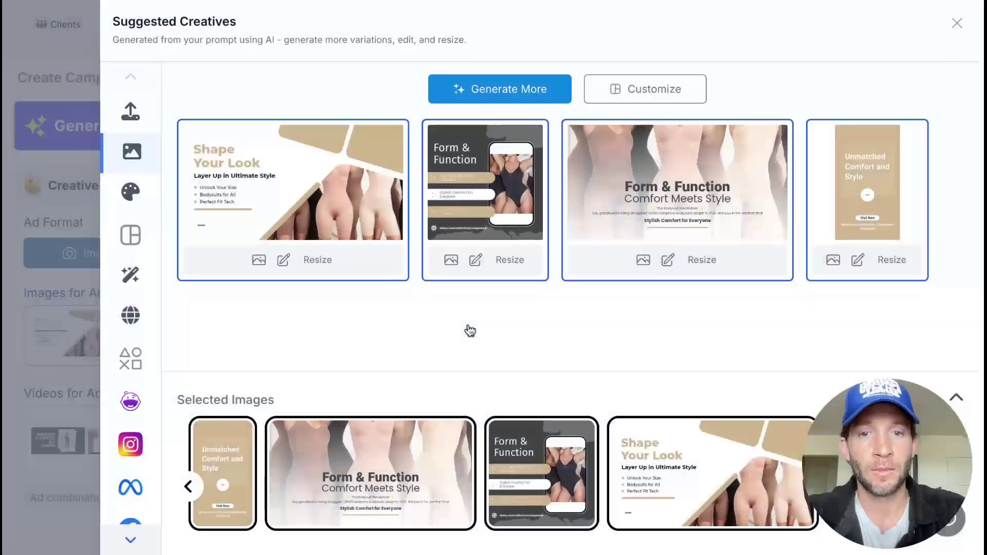
Generate more image creatives, close the gallery, and bring up the video suggestions.
click(506, 103)
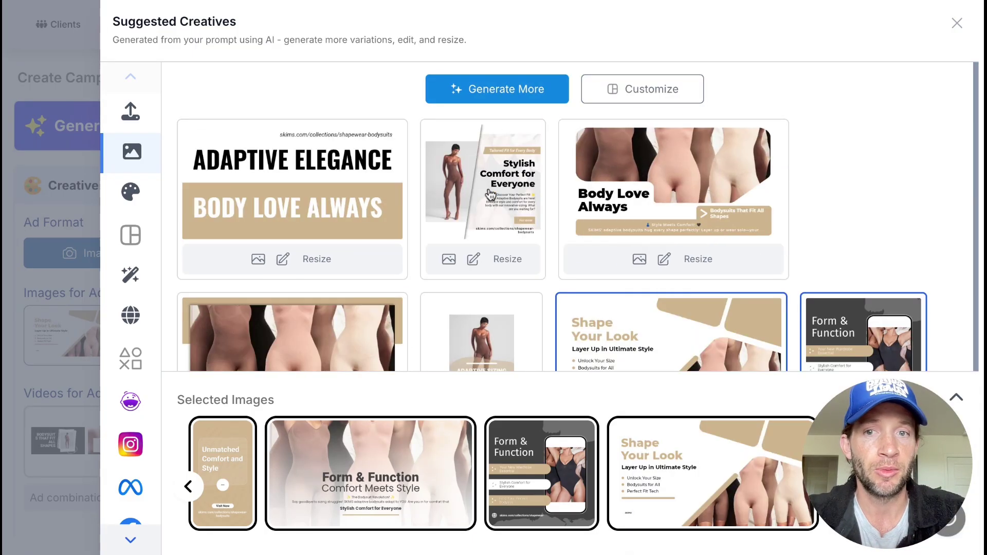
scroll(487, 194, down, 5)
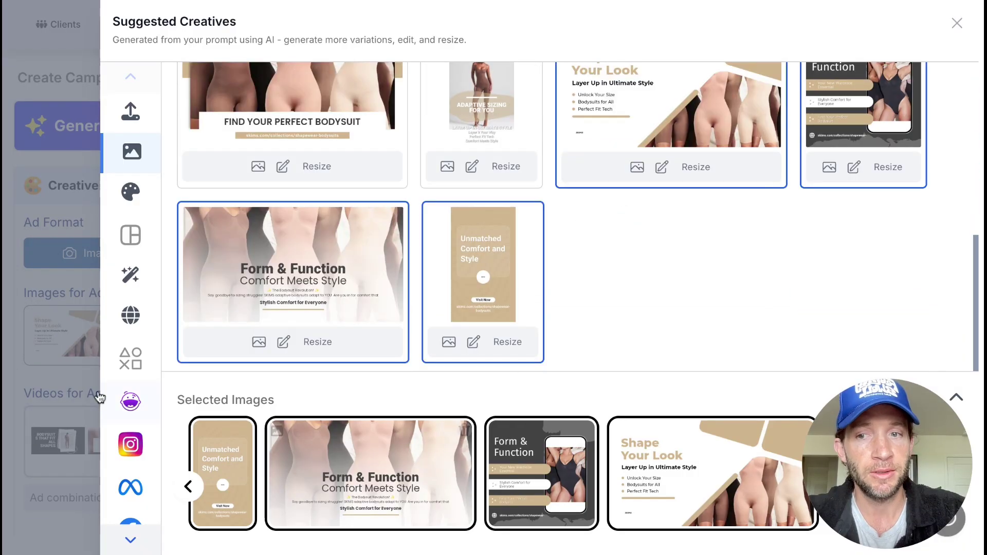
click(74, 379)
click(306, 452)
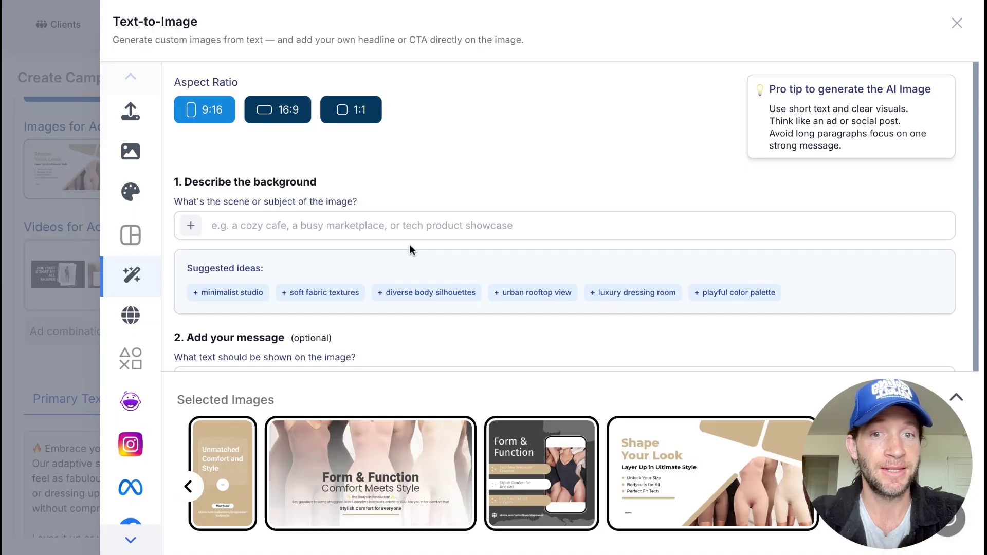
Browse Text-to-Image, the suggested video creatives and the AI Avatar Video gallery.
scroll(409, 244, down, 1)
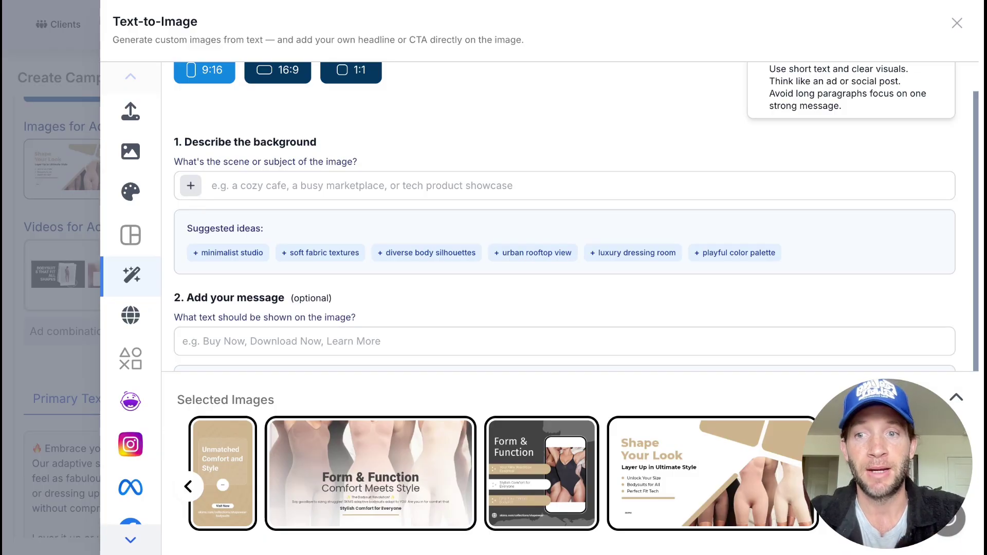
click(69, 236)
click(281, 270)
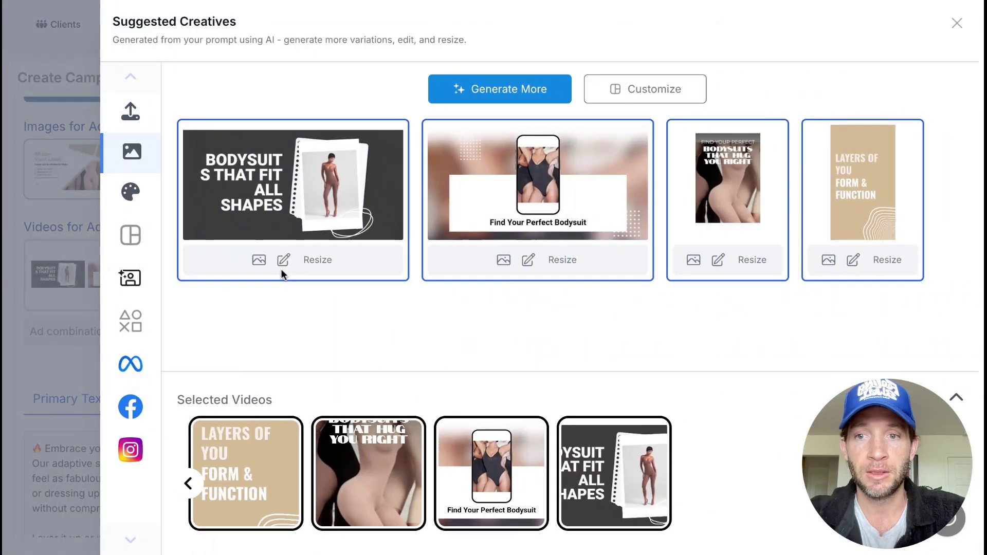
click(136, 291)
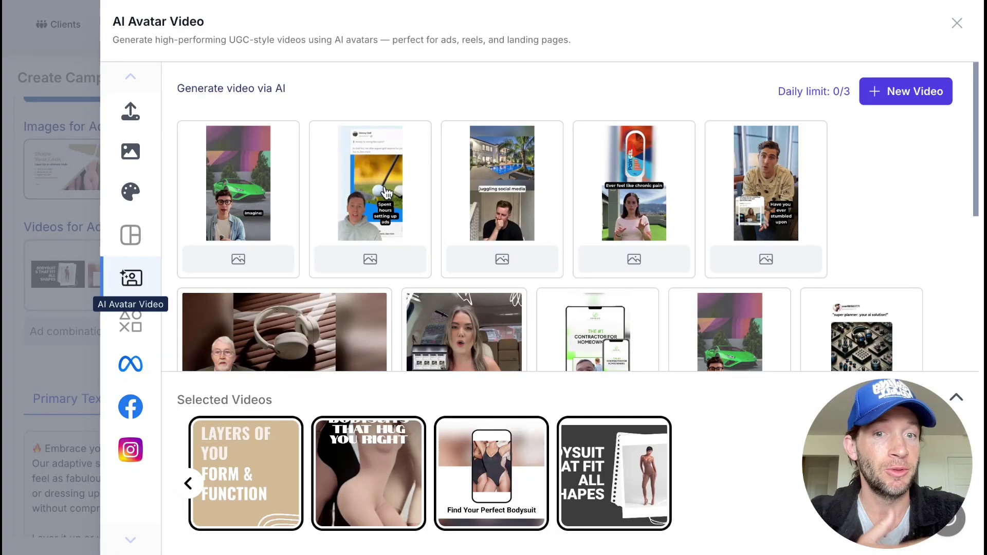
Close the avatar gallery and view Shorter/Longer/Change Tone rewrites for the first primary text.
key(Escape)
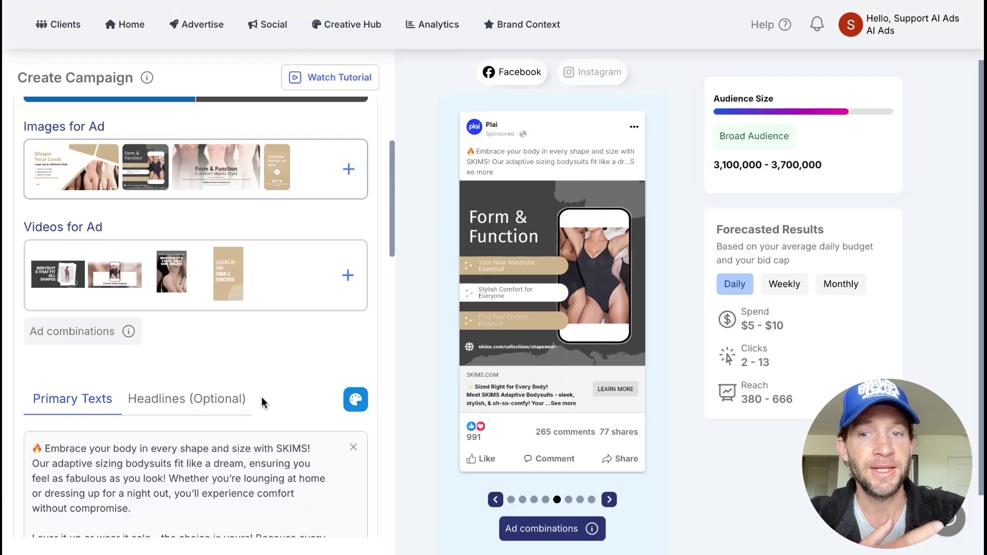
scroll(262, 402, down, 3)
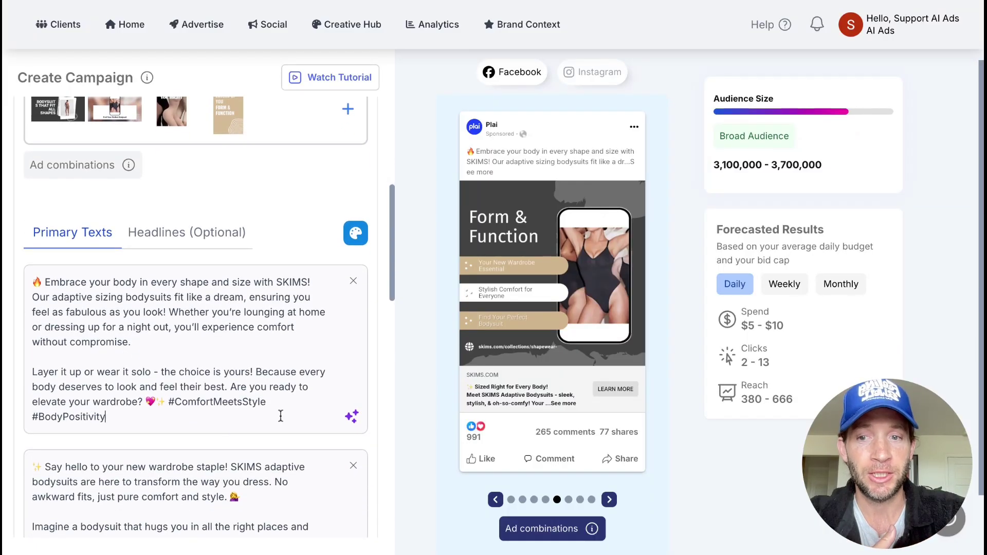
click(351, 416)
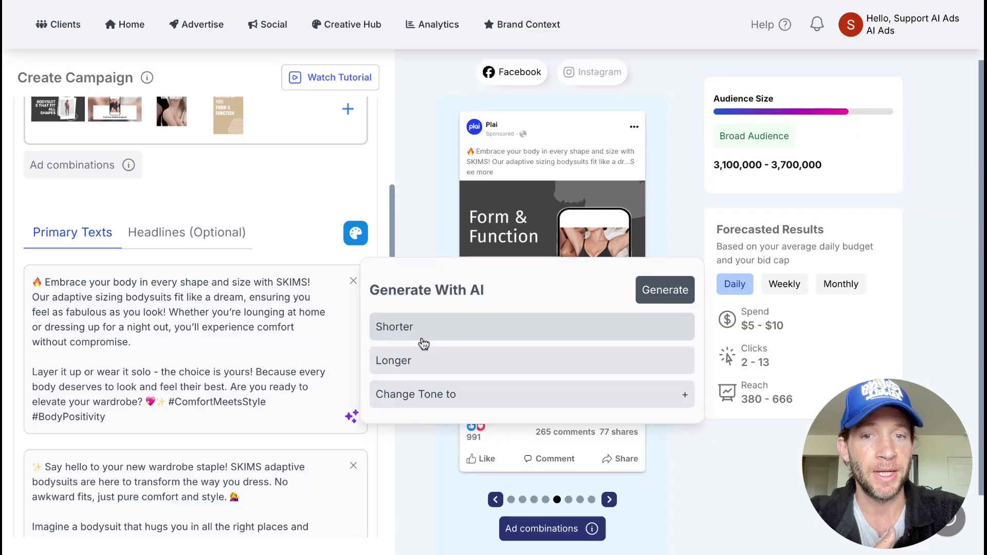
scroll(300, 396, down, 10)
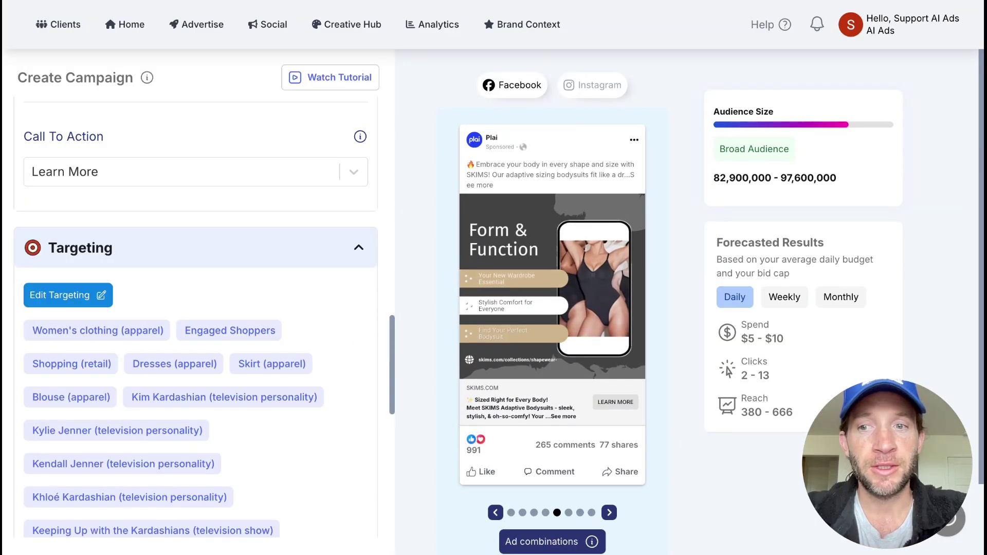
click(88, 298)
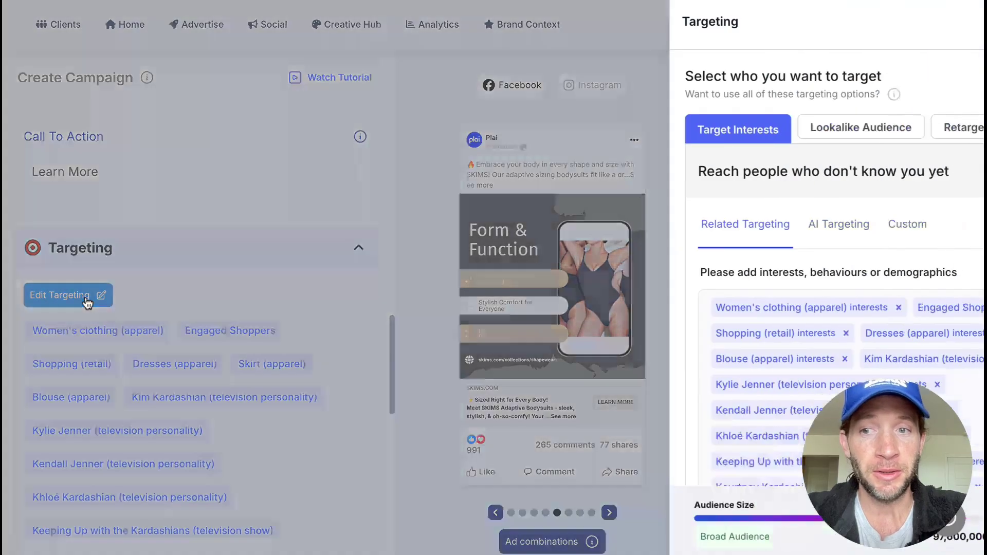
scroll(501, 280, down, 3)
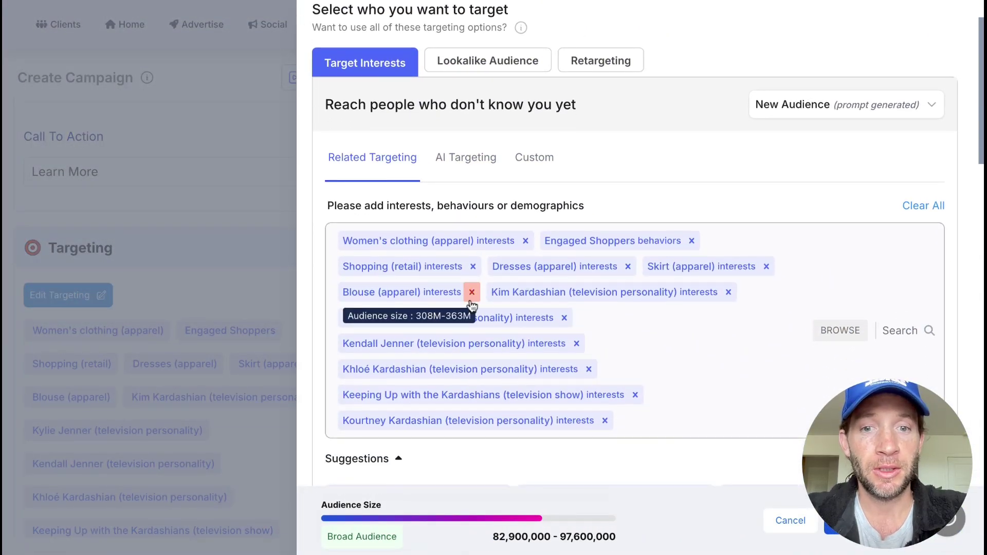
click(492, 58)
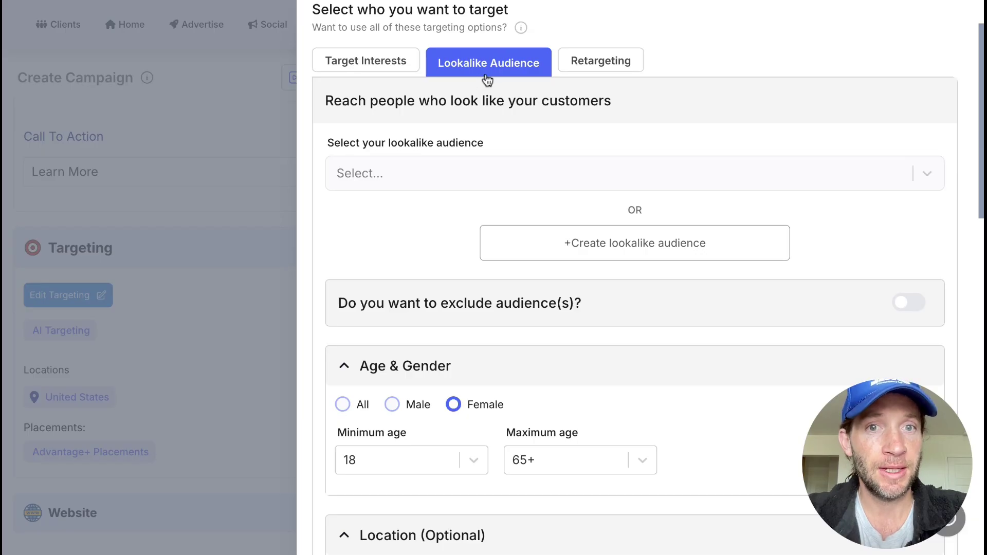
click(584, 72)
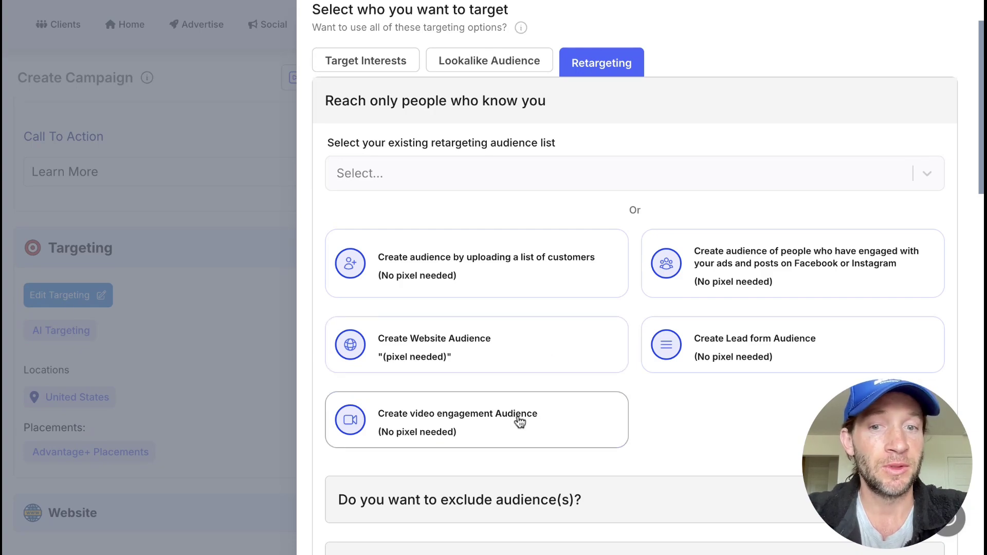
click(479, 277)
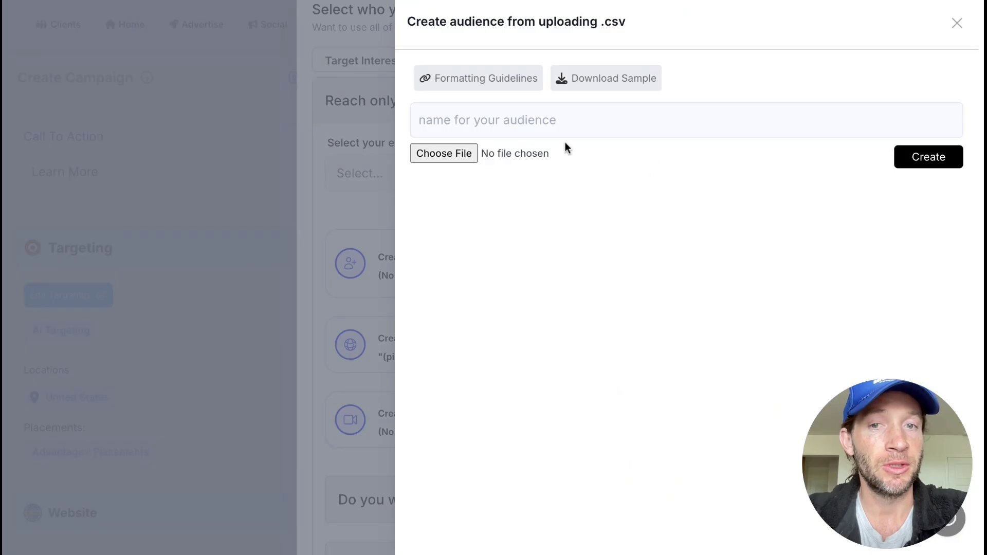
click(350, 204)
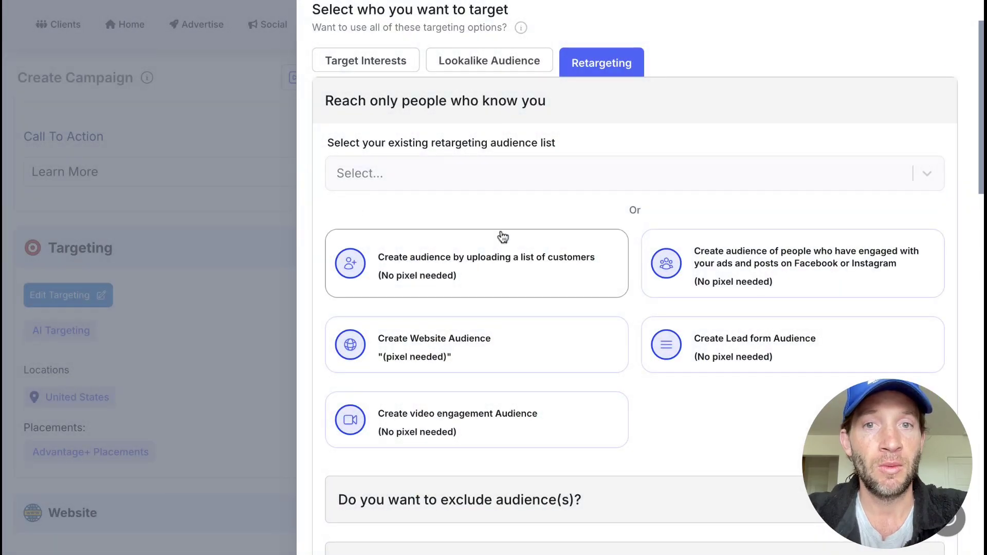
click(363, 62)
scroll(516, 374, down, 10)
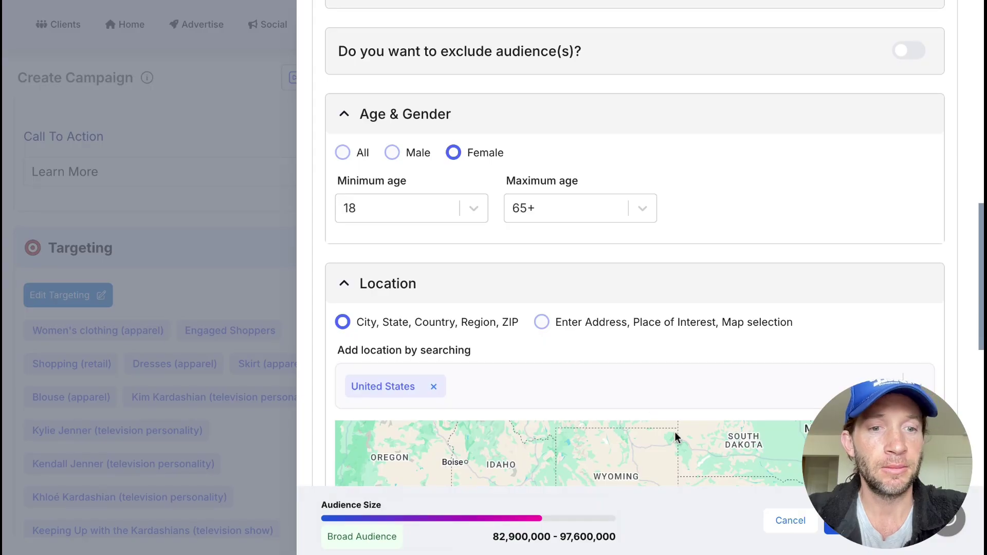
click(273, 456)
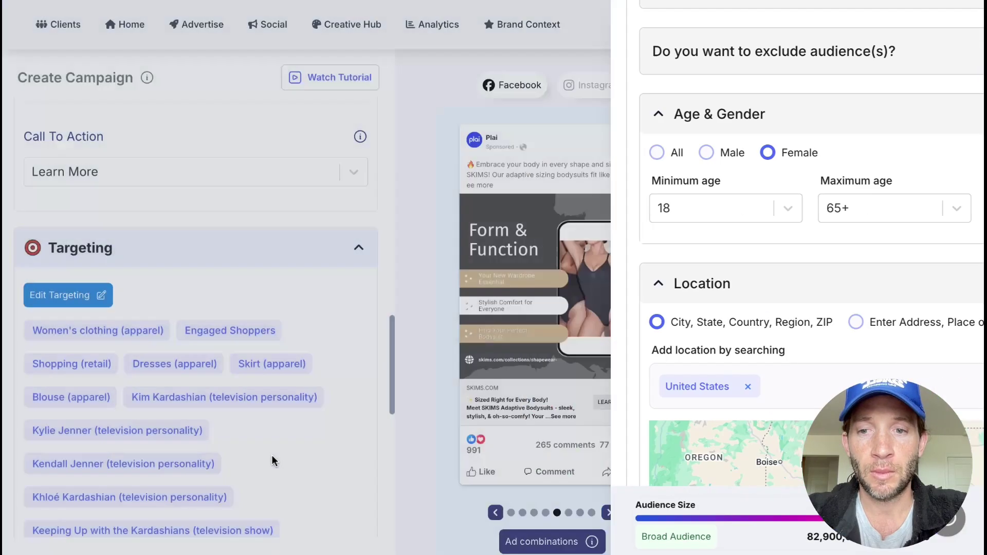
Expand the Website section and select the landing page URL.
scroll(265, 369, down, 4)
scroll(266, 369, down, 7)
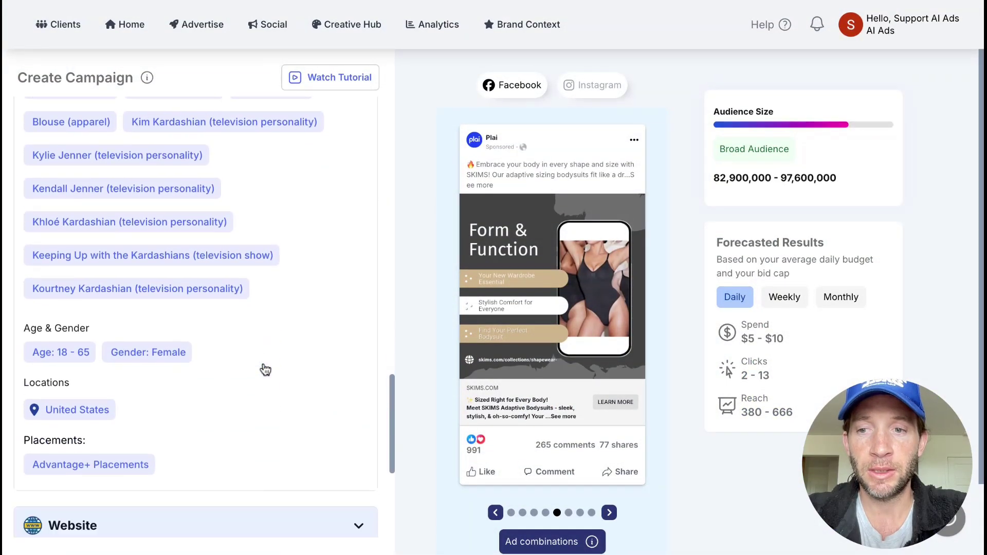
click(255, 299)
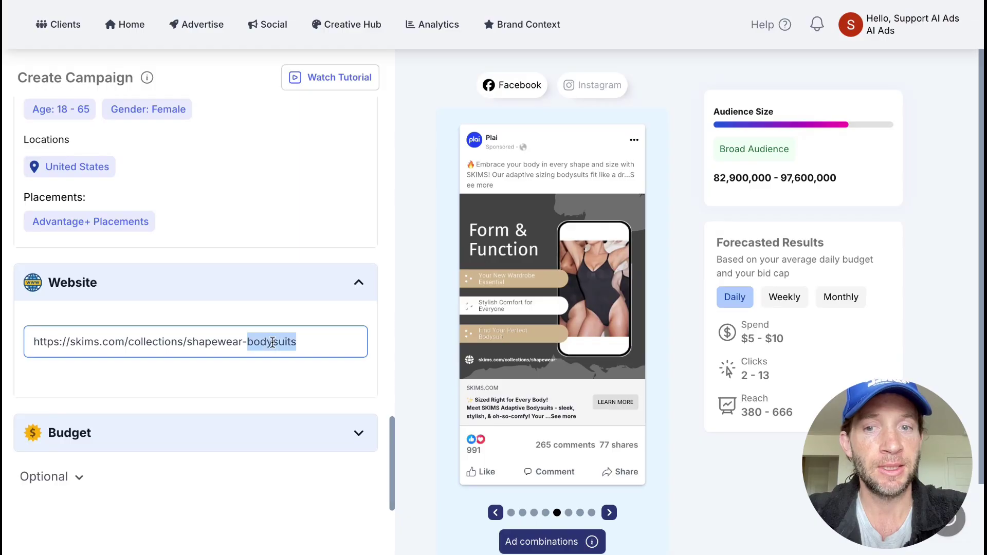
triple_click(273, 342)
scroll(254, 423, down, 1)
Request a budget recommendation for the 99 price, keeping the 50 USD daily budget.
click(254, 423)
scroll(252, 422, down, 3)
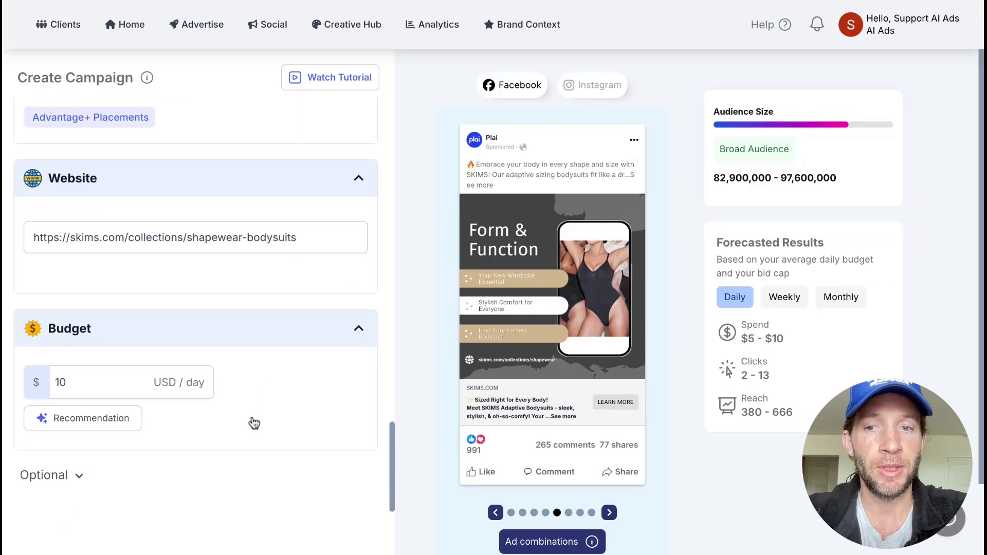
click(114, 371)
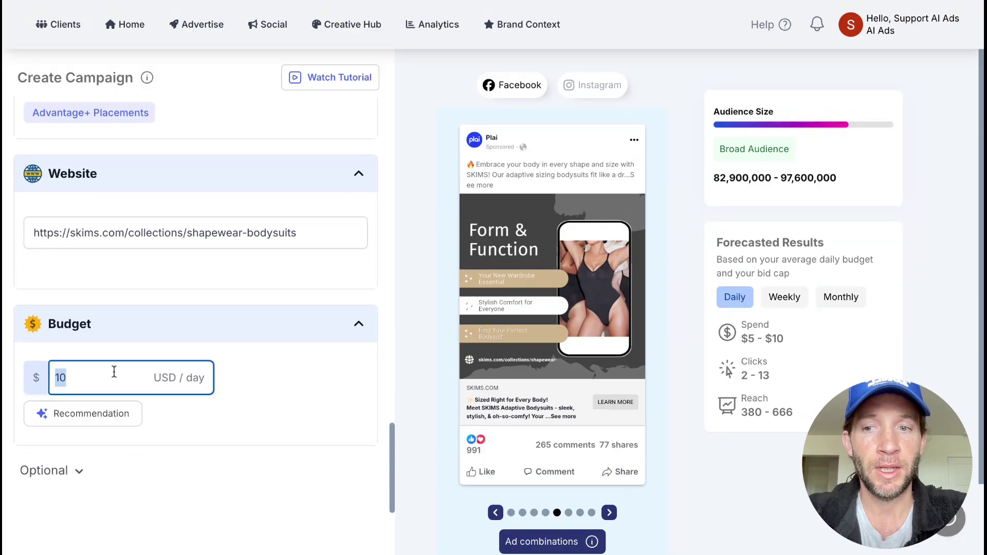
click(78, 418)
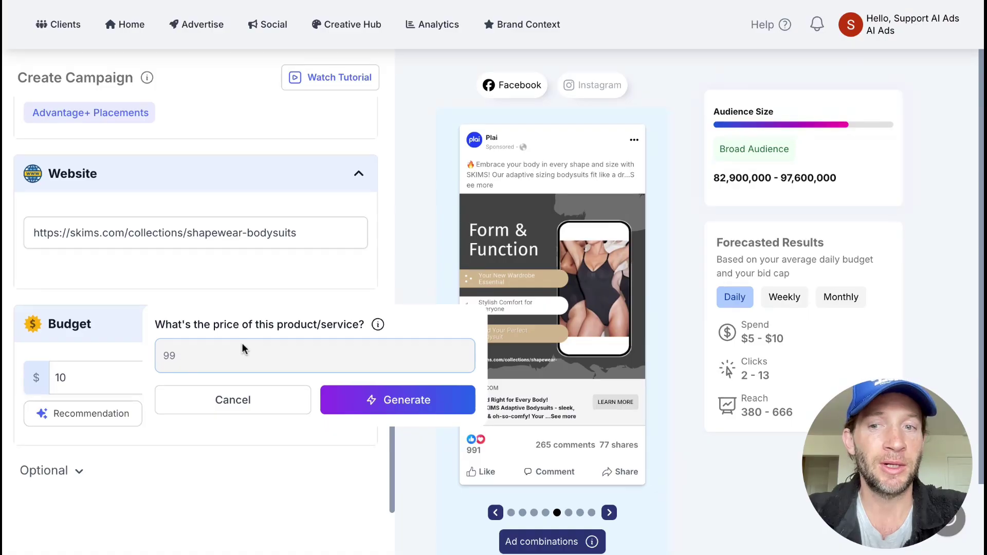
click(394, 405)
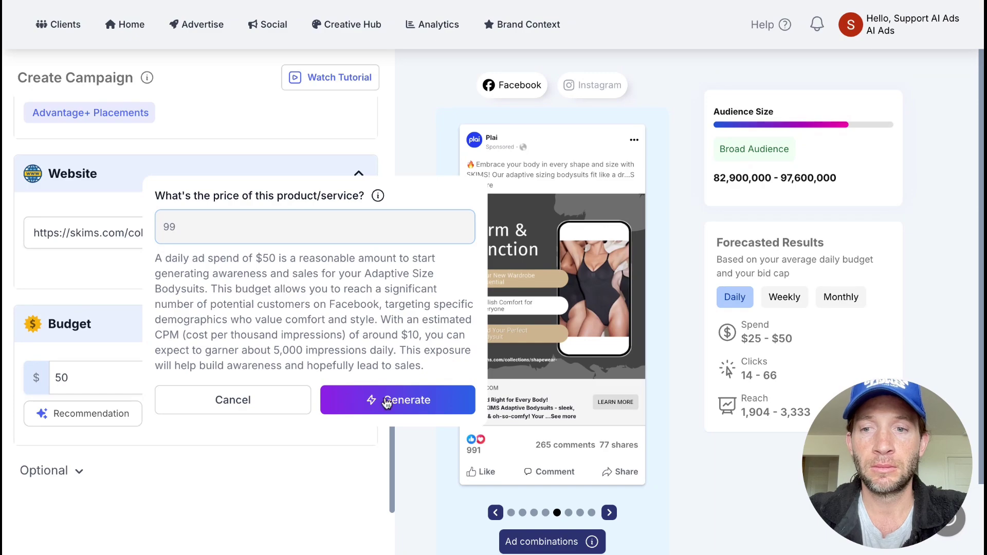
click(314, 441)
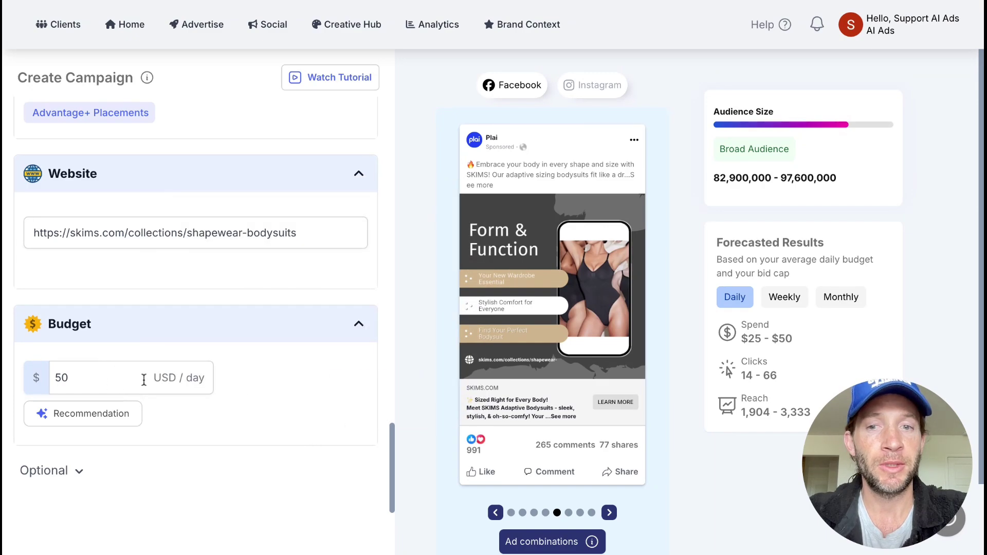
scroll(144, 384, down, 3)
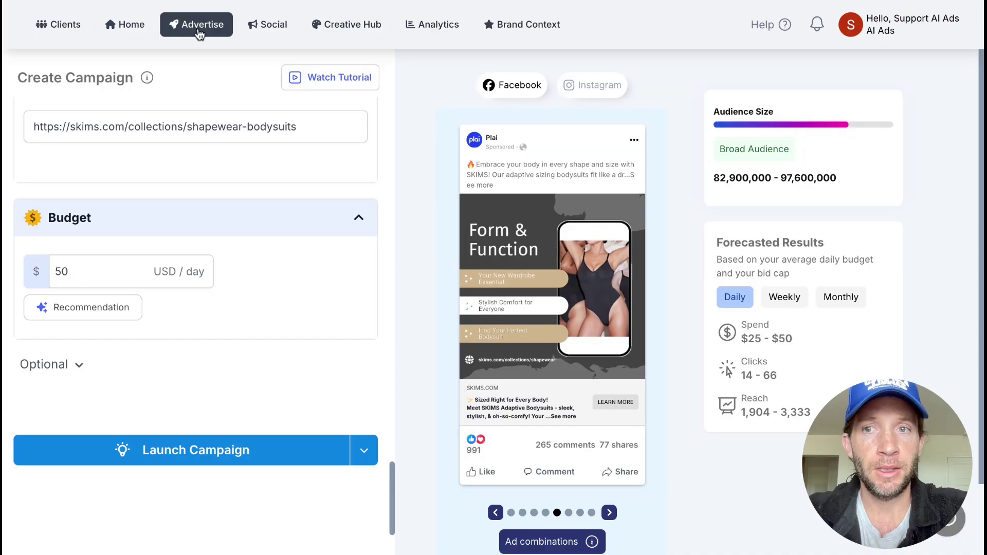
From Home, browse the ad previews and create a Traffic campaign from the Google Display ad.
click(138, 29)
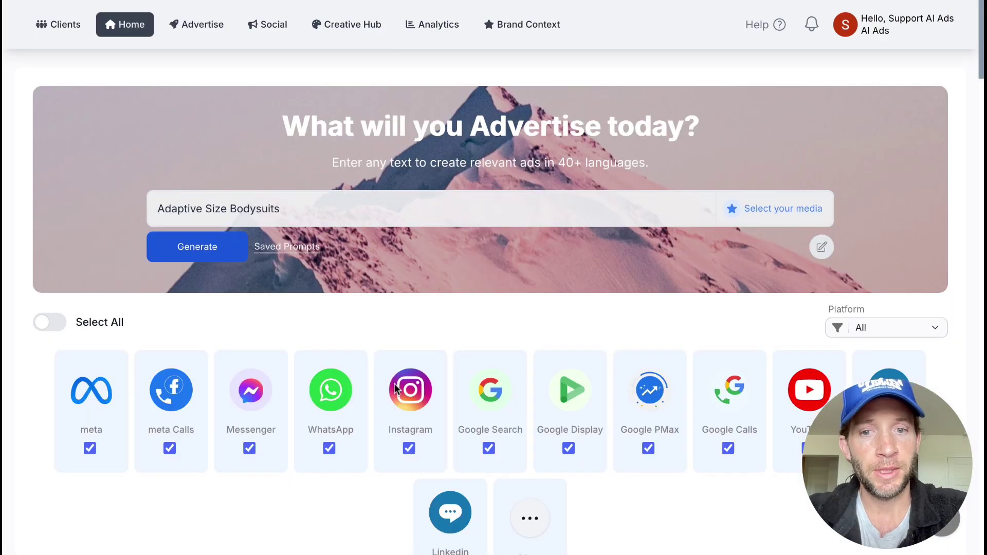
scroll(394, 383, down, 6)
scroll(394, 383, down, 4)
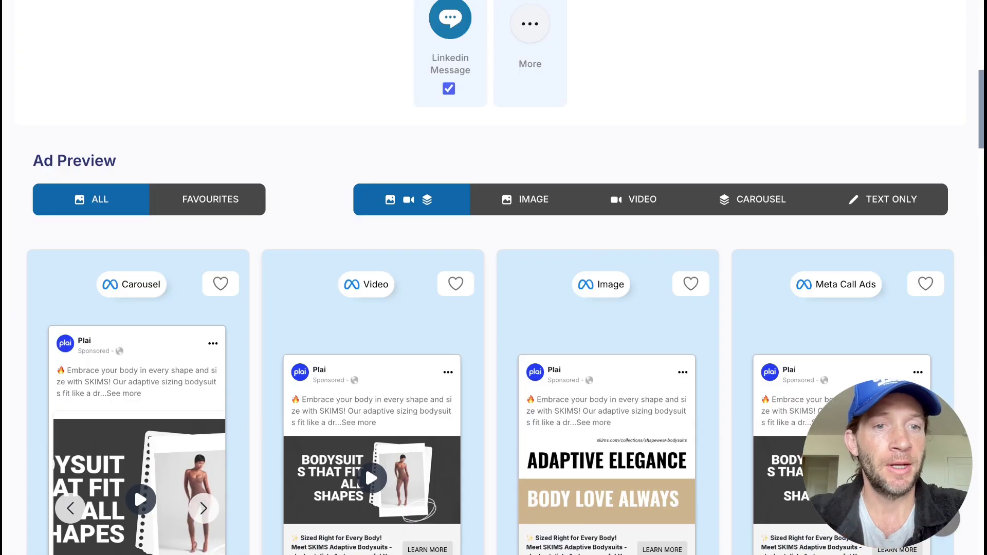
scroll(600, 518, down, 10)
scroll(601, 377, down, 10)
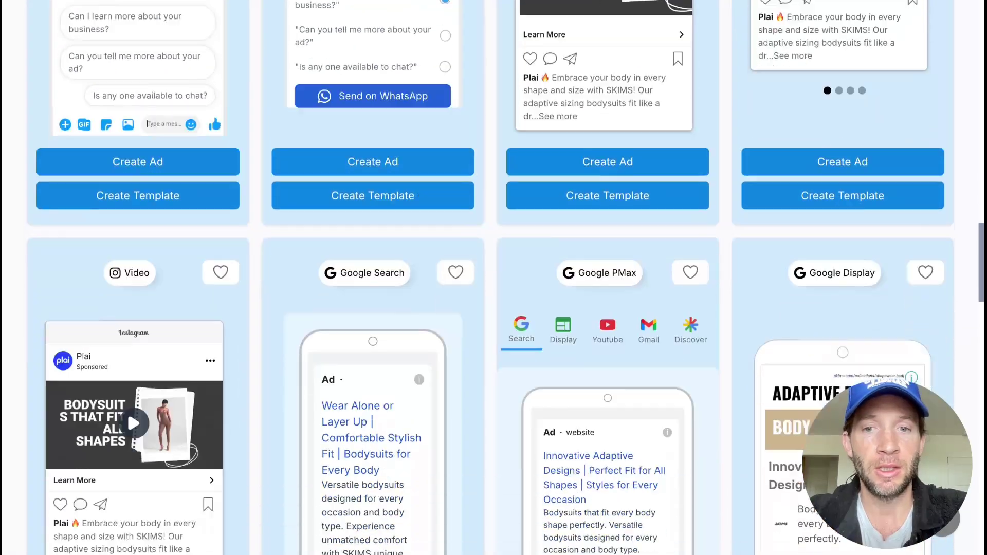
scroll(378, 389, down, 2)
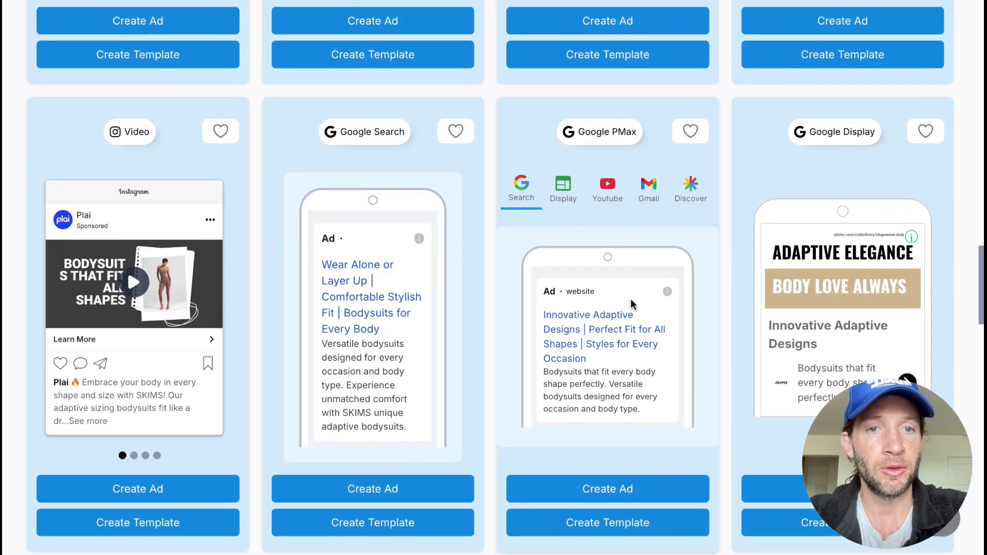
scroll(620, 313, down, 7)
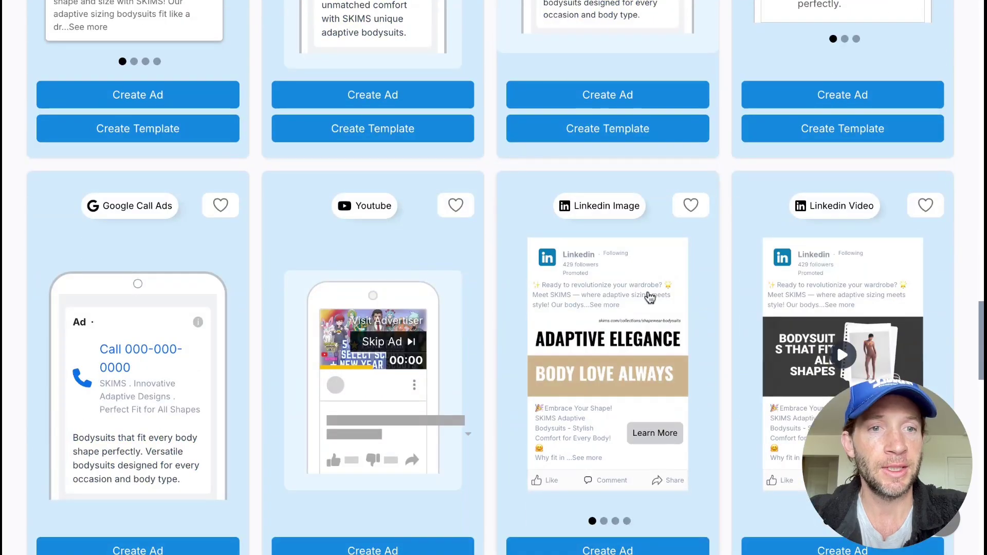
scroll(612, 315, up, 3)
scroll(613, 315, up, 4)
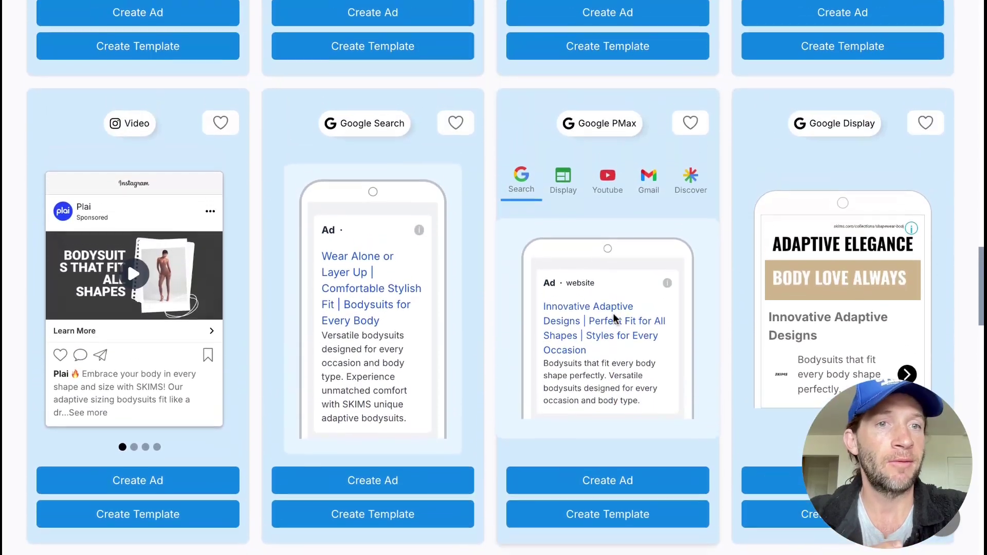
scroll(700, 363, down, 2)
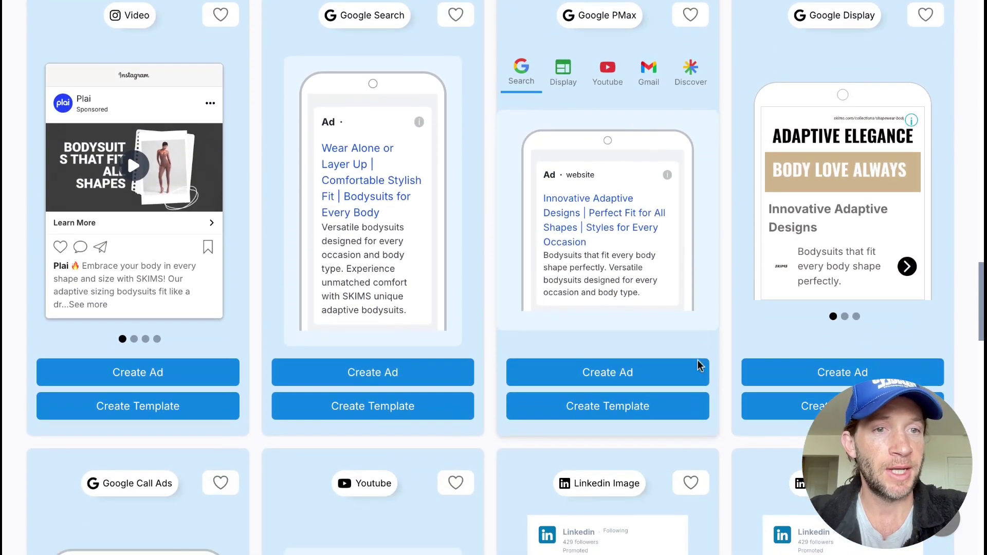
click(763, 380)
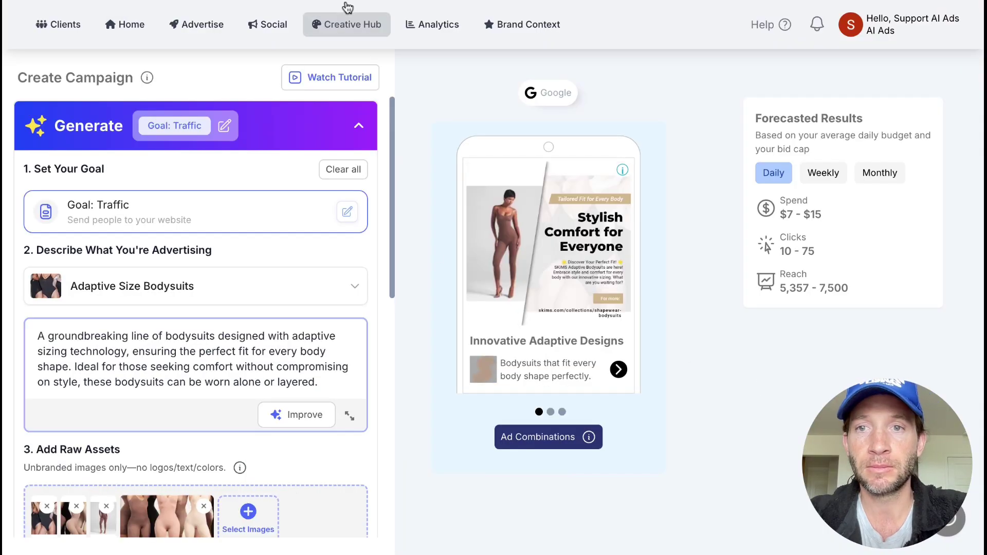
Under Advertise, open results of the Facebook Optimize for Me ad from Recent Ads.
click(210, 31)
scroll(308, 325, down, 5)
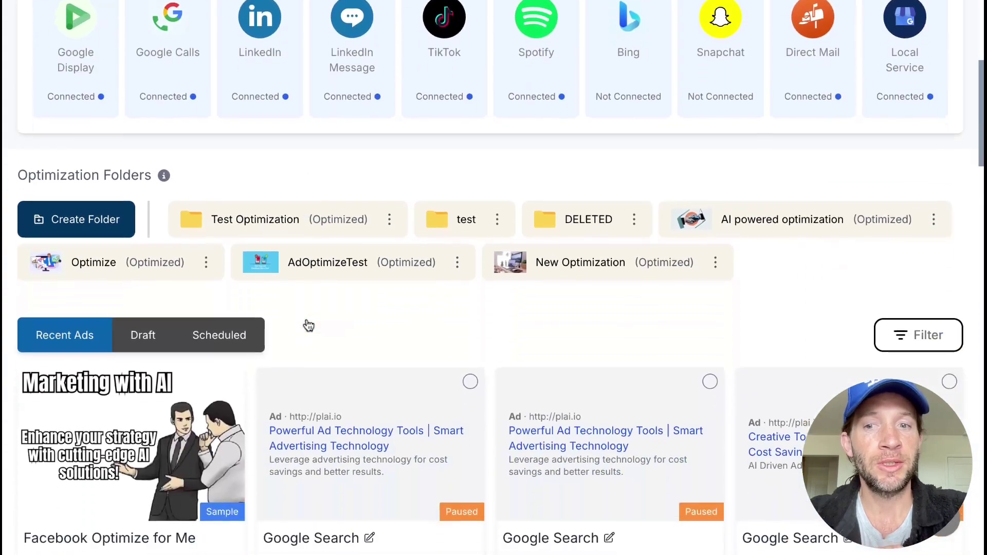
scroll(308, 325, down, 2)
click(36, 477)
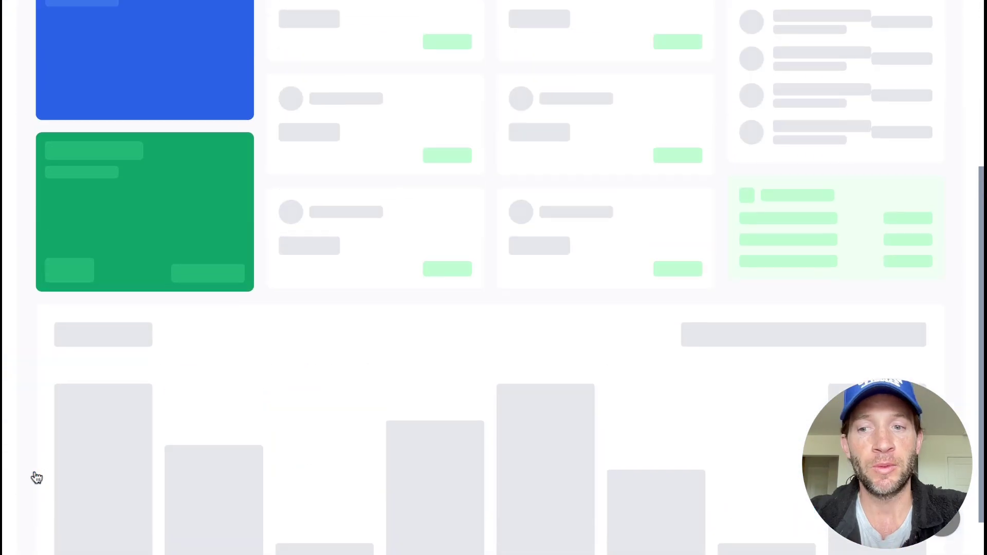
Review the dashboard showing $6,160.81 spend, 9,118 clicks and 1,573 leads.
scroll(421, 478, down, 2)
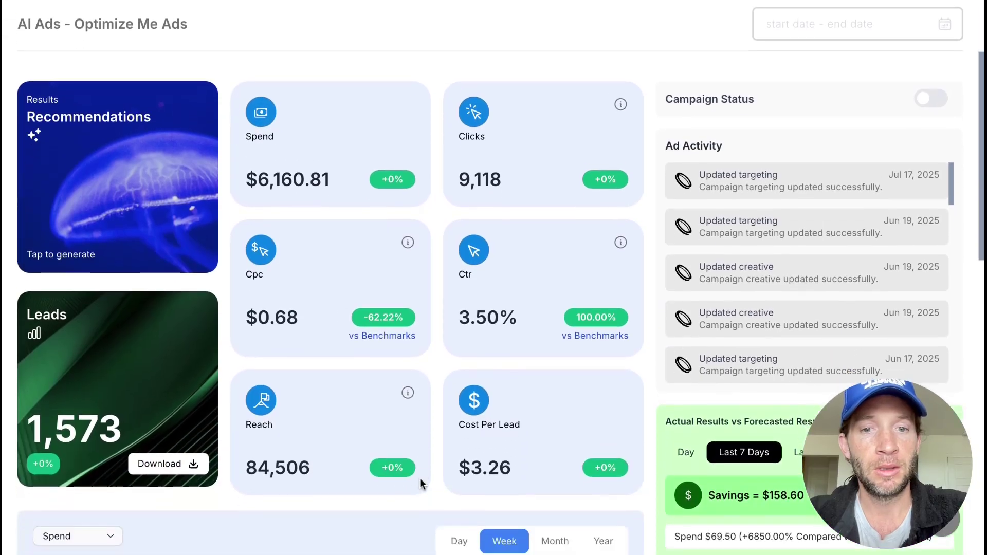
scroll(420, 479, down, 1)
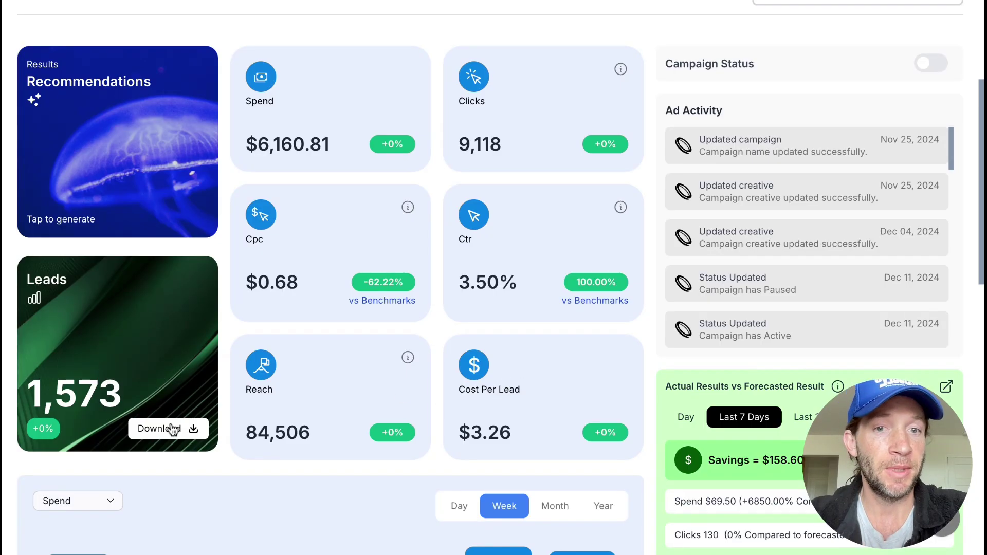
scroll(358, 419, up, 2)
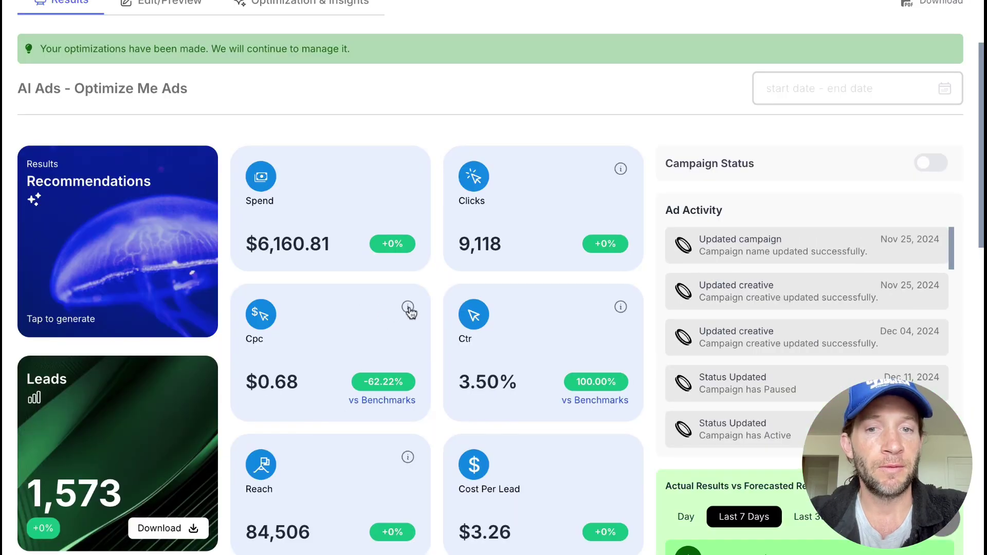
mouse_move(410, 310)
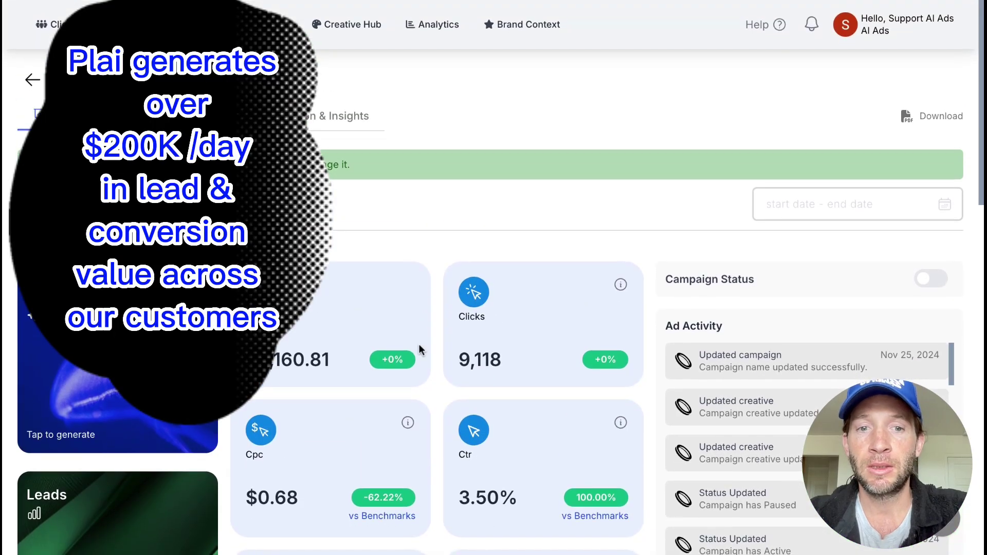
scroll(419, 345, down, 5)
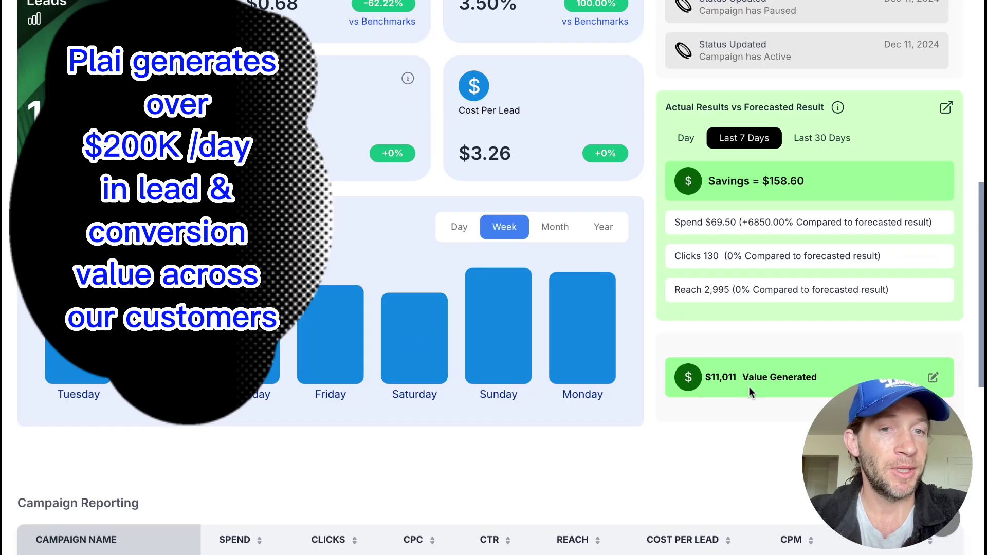
scroll(749, 392, up, 10)
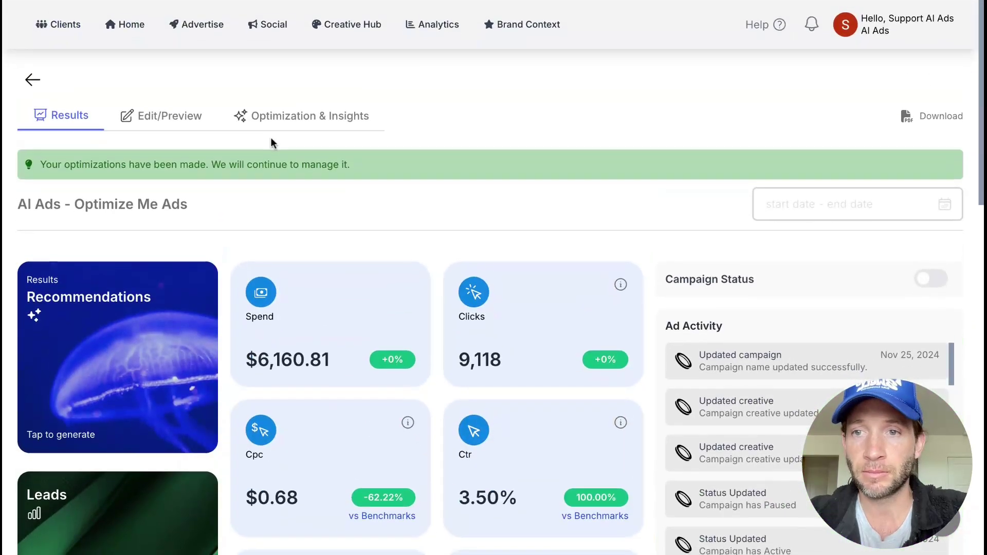
Show the Edit/Preview ad set settings with Targeting, Creative and Preview panels.
click(165, 118)
scroll(165, 206, down, 2)
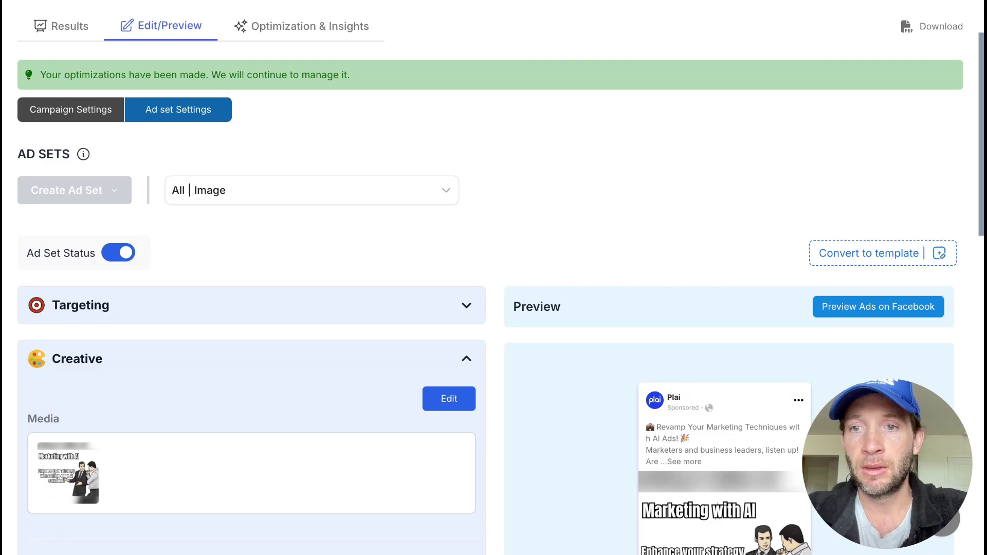
mouse_move(117, 190)
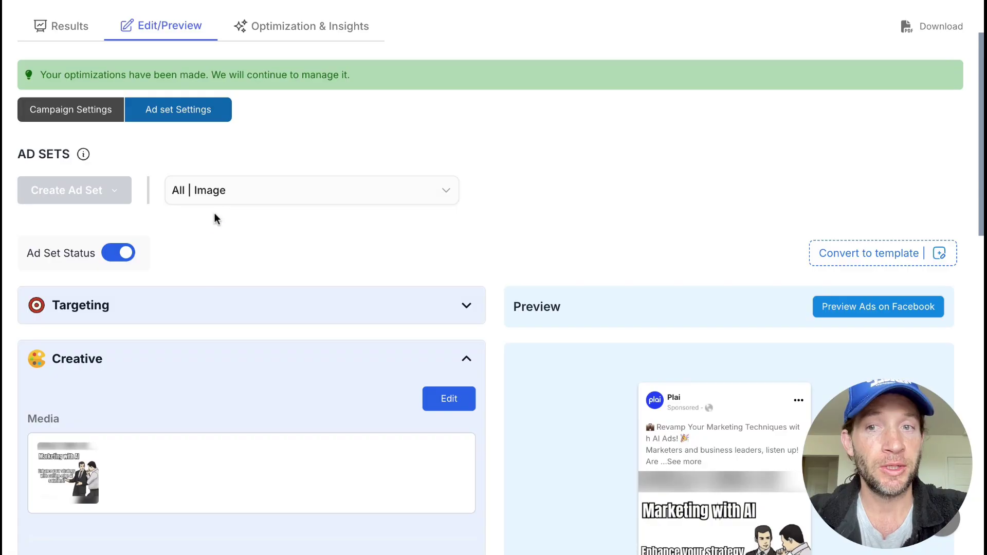
scroll(247, 208, up, 3)
Open Optimization & Insights and review the best- and lowest-performing ads.
click(312, 105)
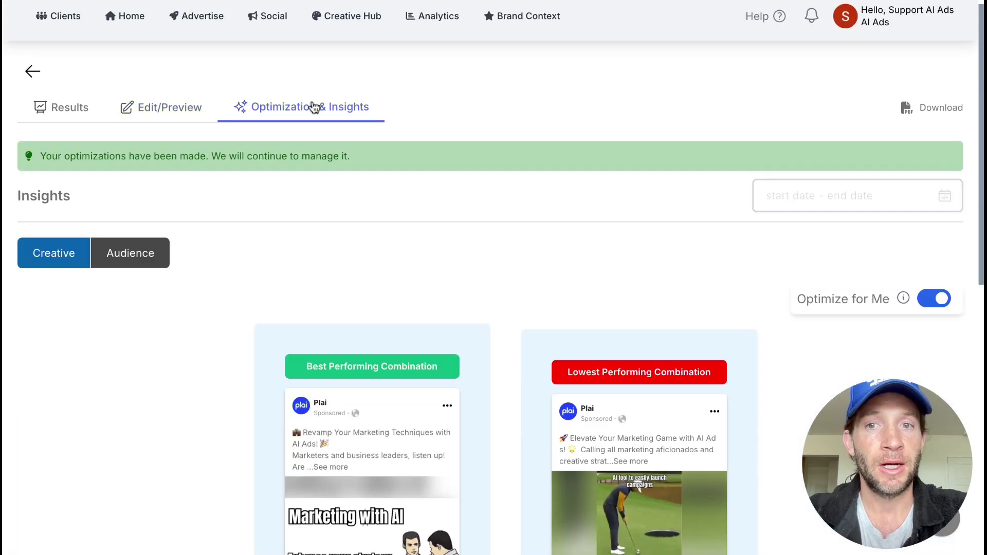
scroll(351, 298, down, 1)
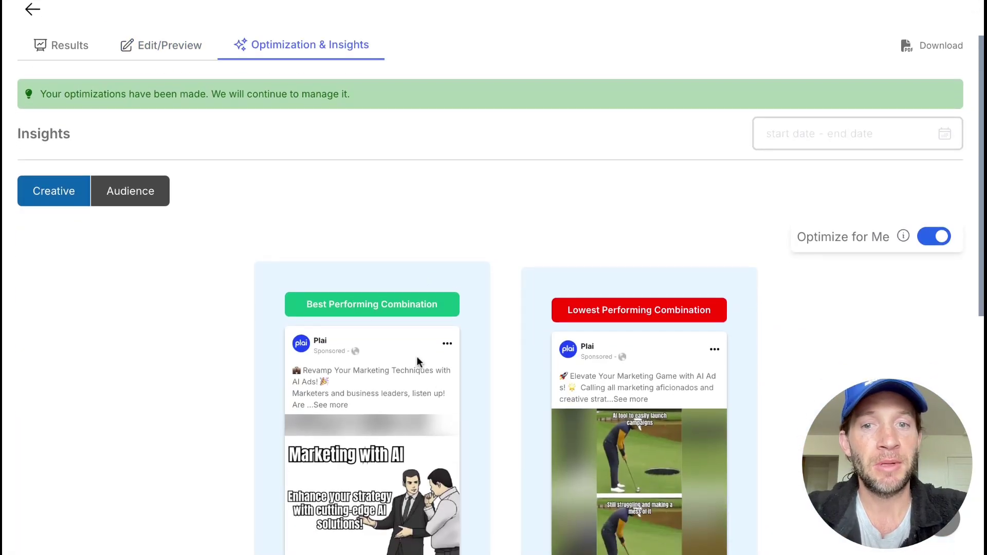
scroll(642, 369, down, 1)
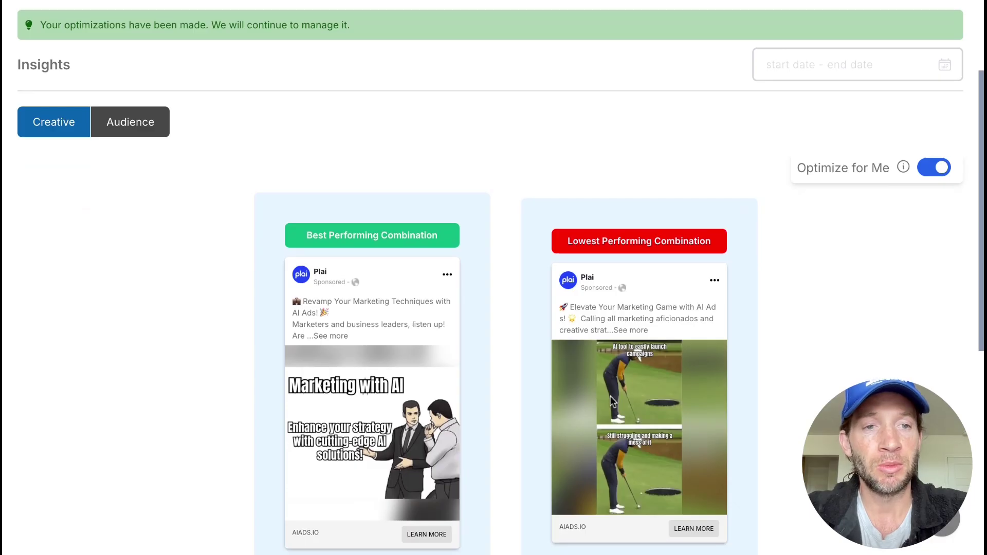
scroll(619, 417, down, 5)
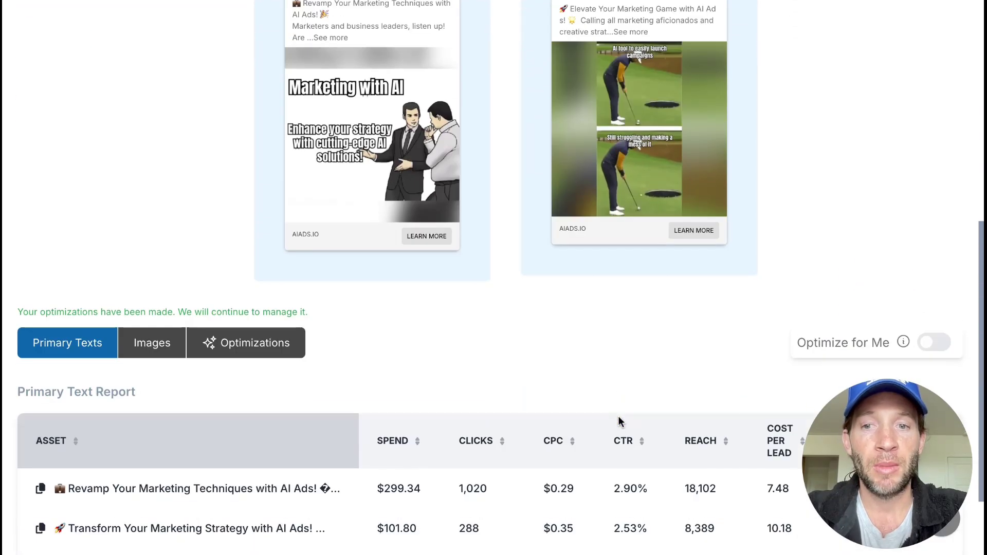
scroll(790, 269, up, 5)
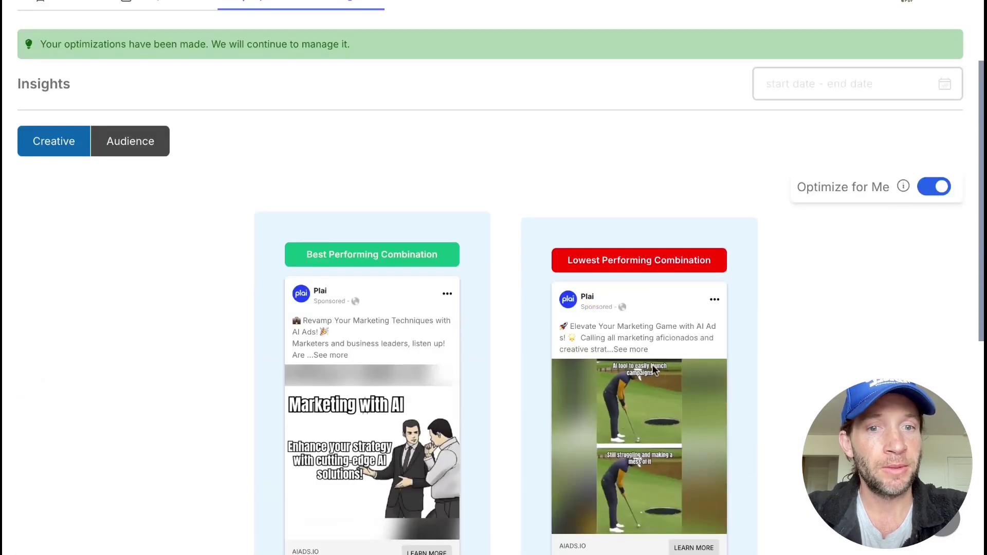
scroll(652, 368, down, 5)
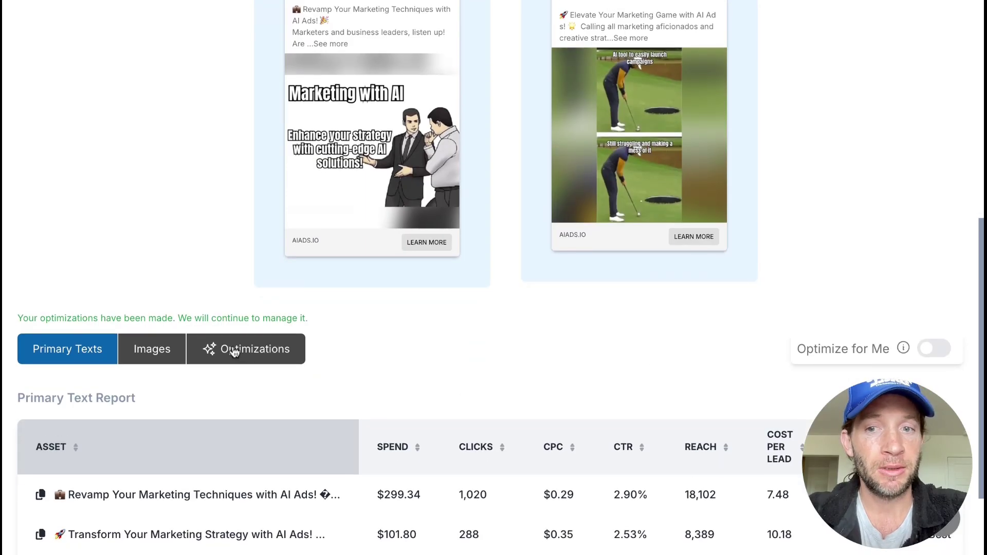
Show the Optimization History of automatic creative optimizations.
click(235, 353)
scroll(525, 364, down, 1)
scroll(525, 359, down, 2)
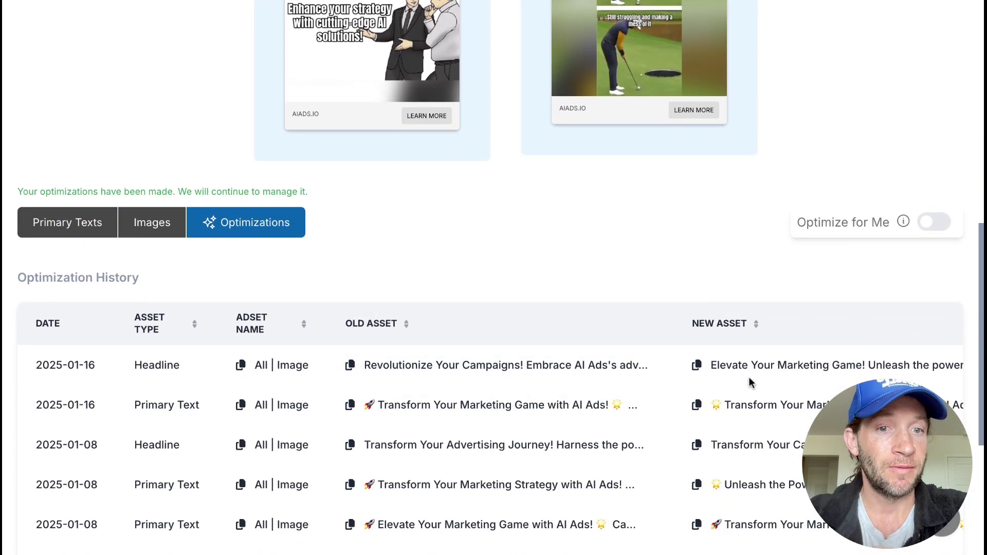
scroll(748, 377, up, 8)
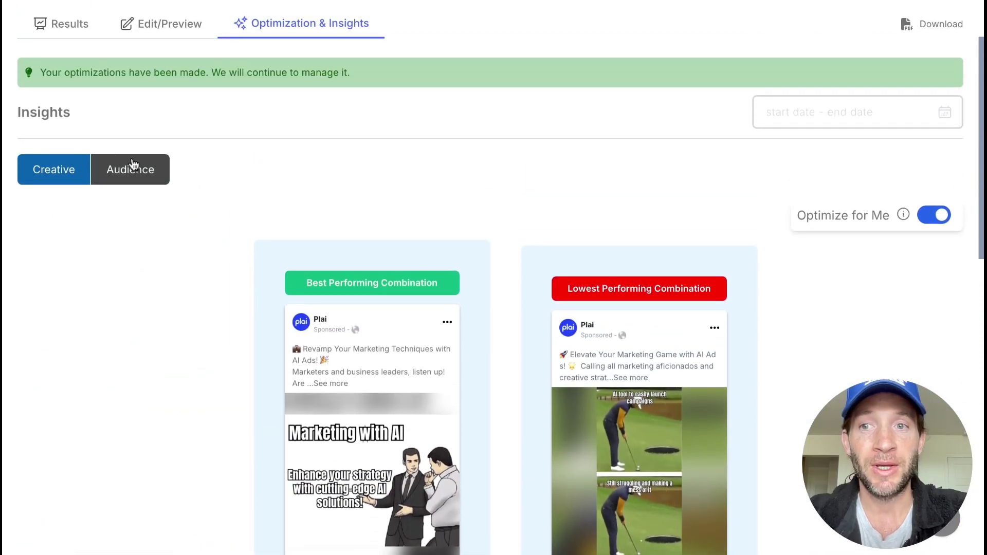
click(124, 176)
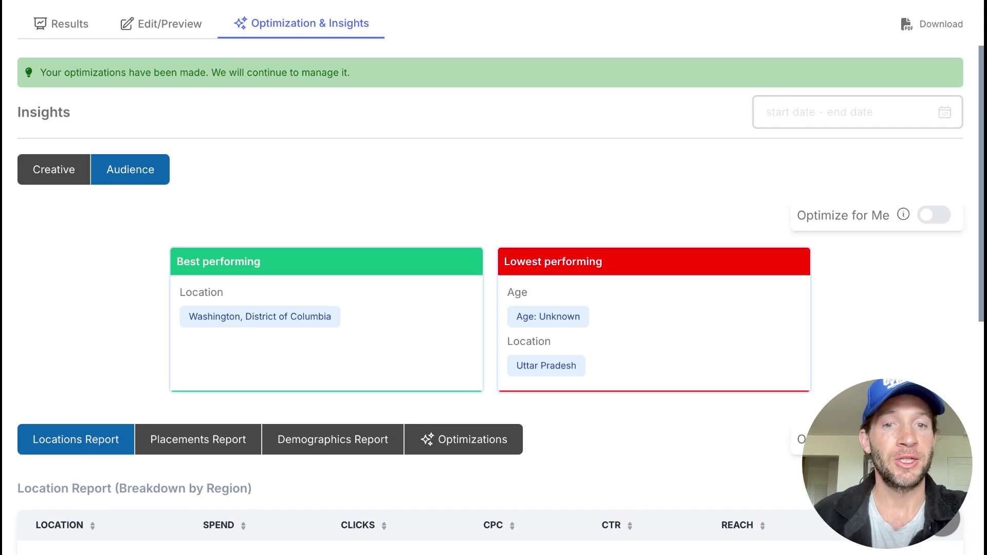
click(432, 439)
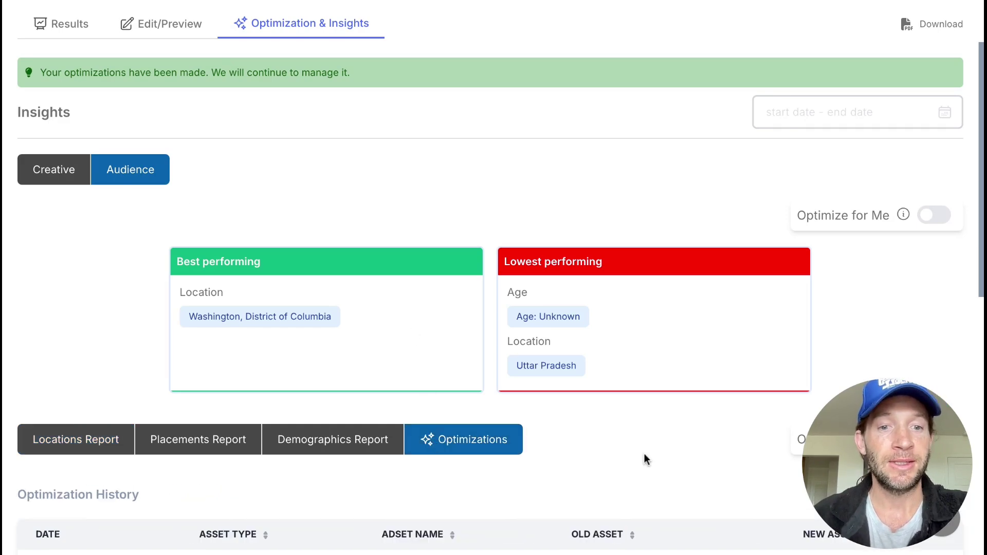
scroll(644, 458, down, 5)
scroll(644, 458, down, 2)
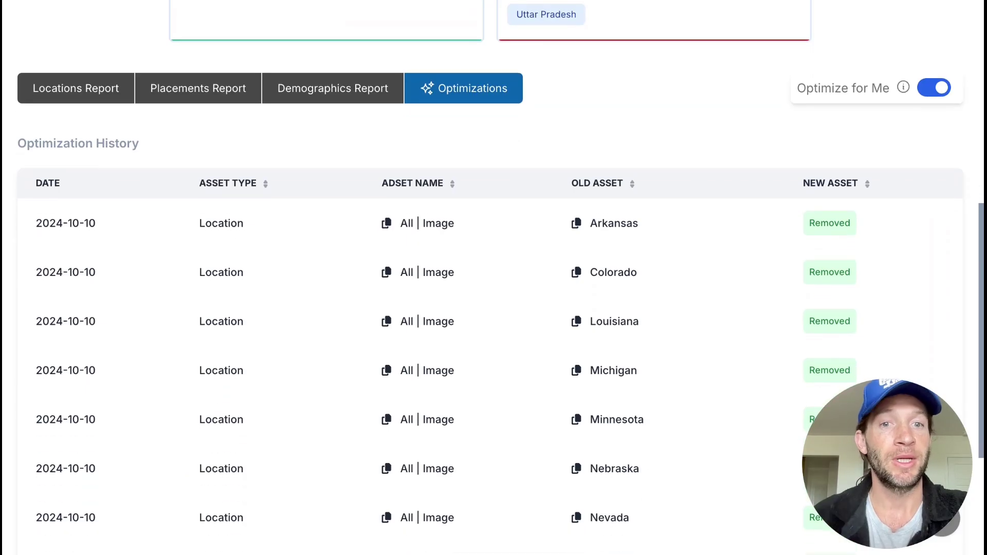
scroll(644, 459, down, 1)
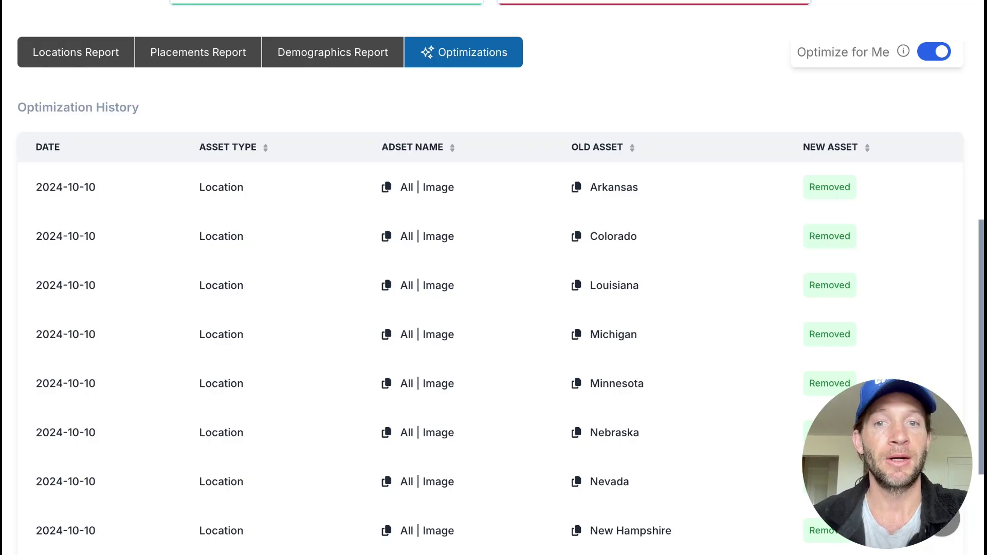
scroll(494, 278, up, 7)
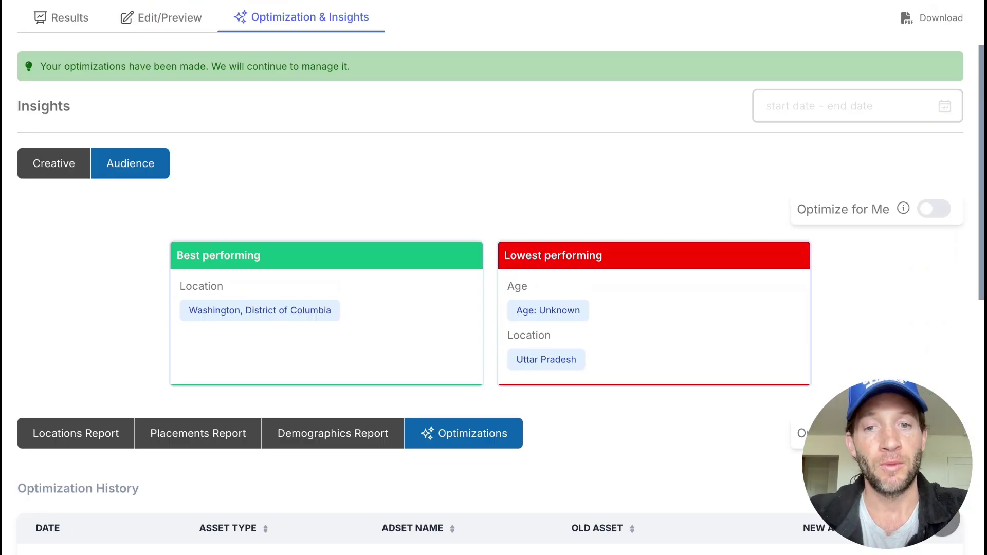
scroll(494, 278, up, 2)
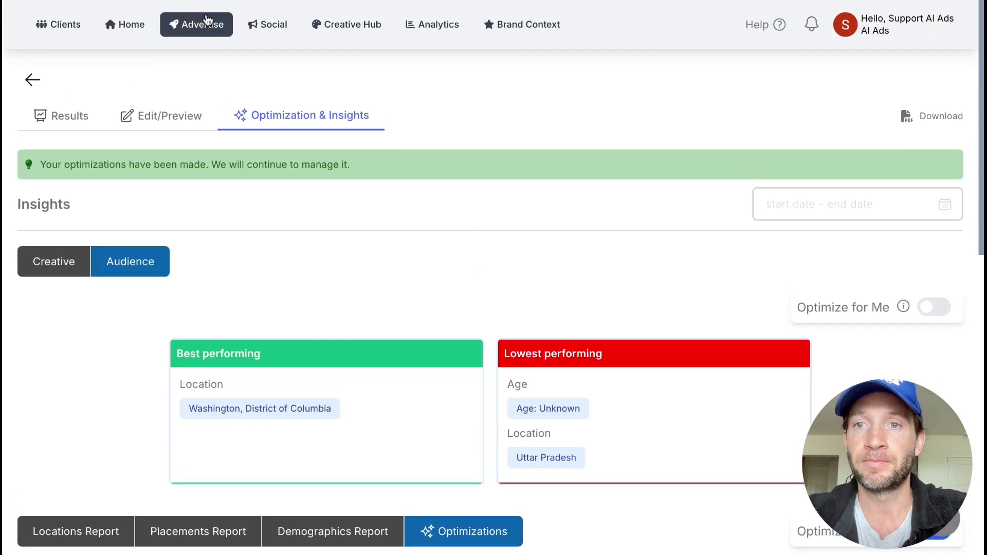
In the Advertise overview, review Optimization Days, campaign targets and budget Change history.
click(203, 23)
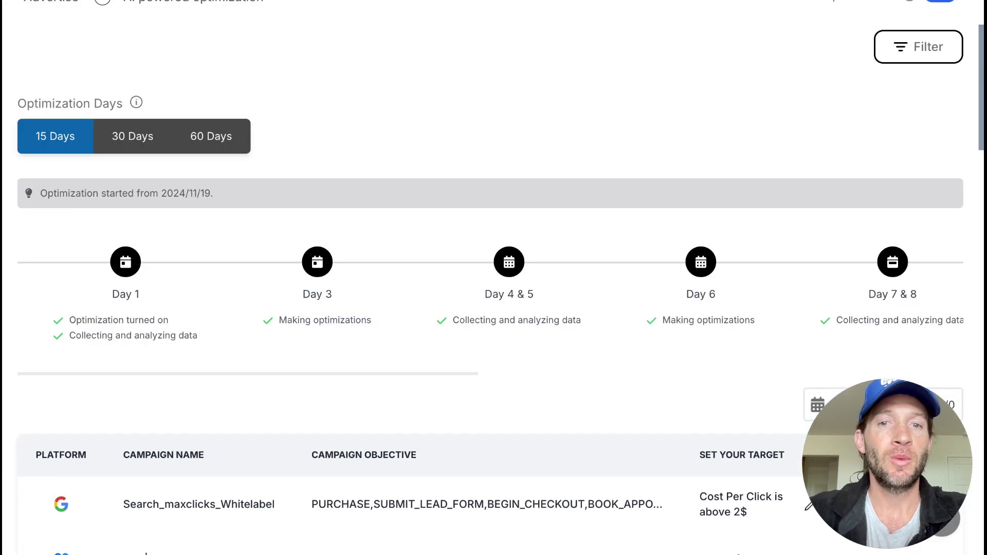
scroll(494, 278, down, 1)
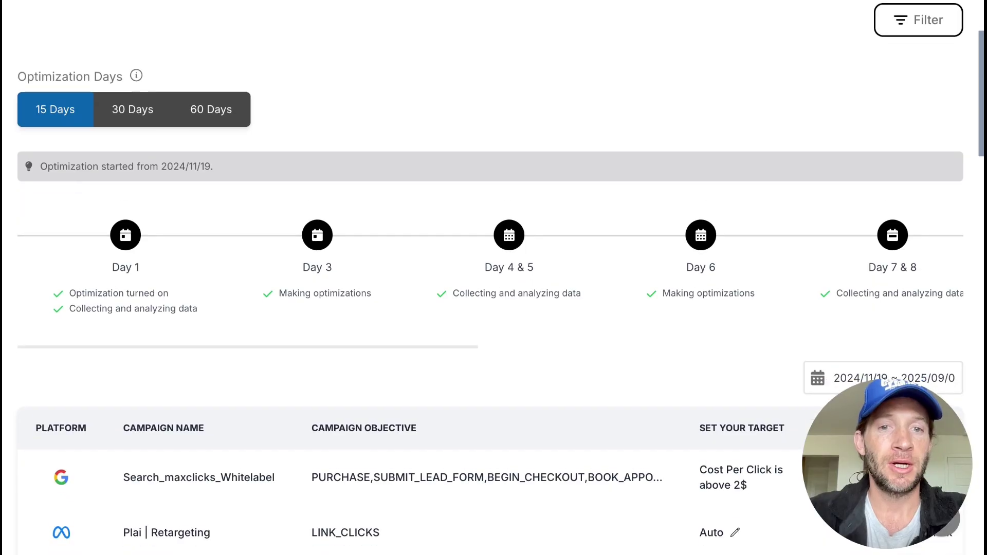
scroll(493, 278, down, 2)
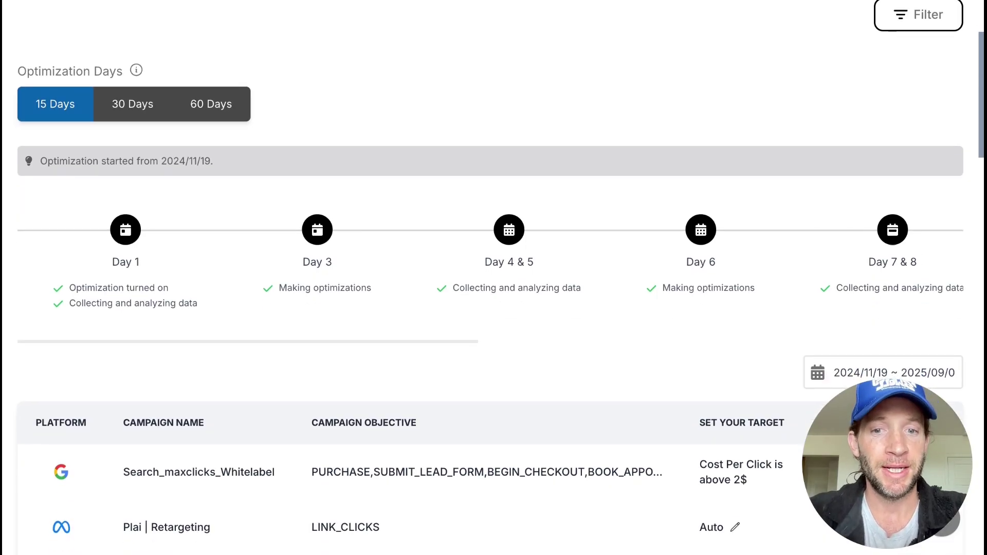
scroll(493, 278, down, 1)
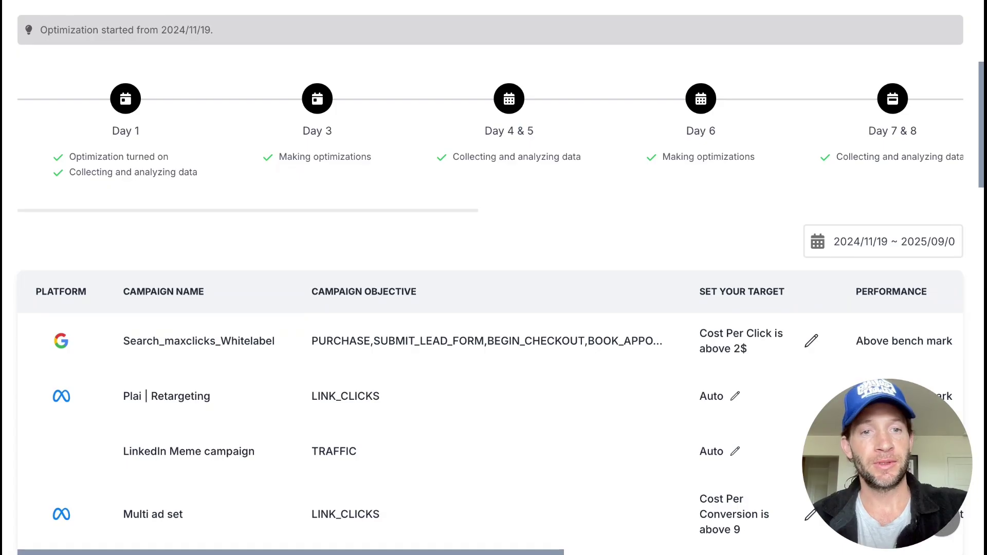
scroll(719, 409, down, 1)
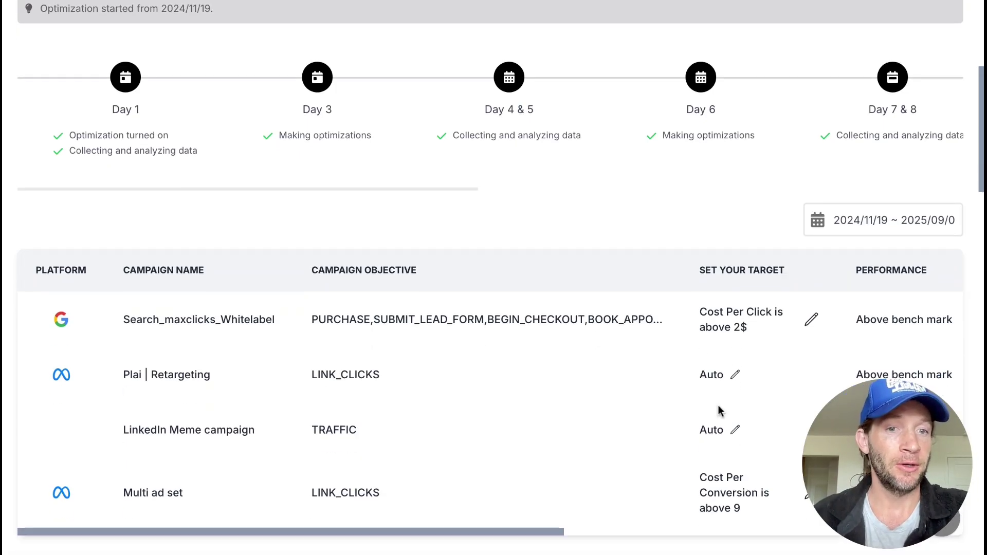
scroll(719, 410, down, 8)
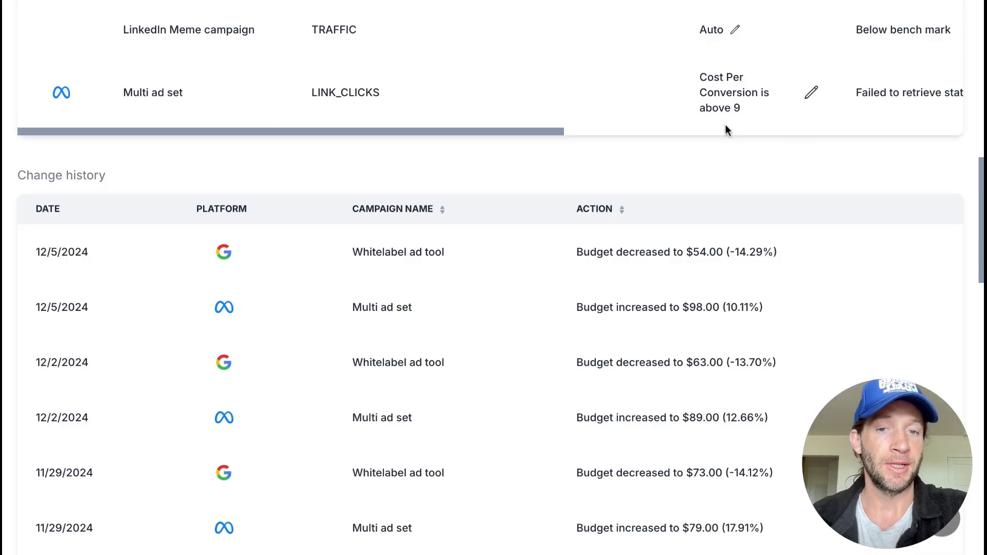
scroll(719, 311, down, 1)
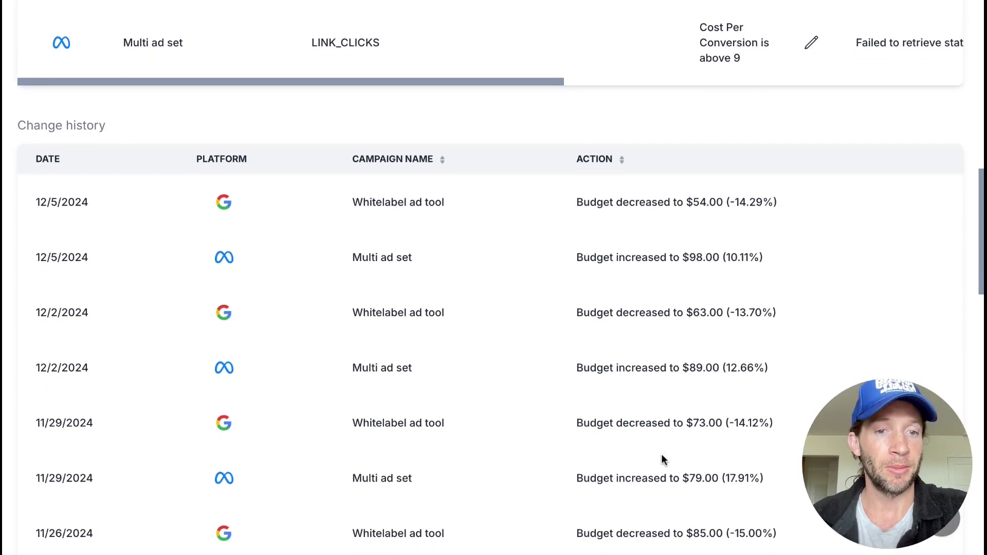
scroll(662, 455, down, 3)
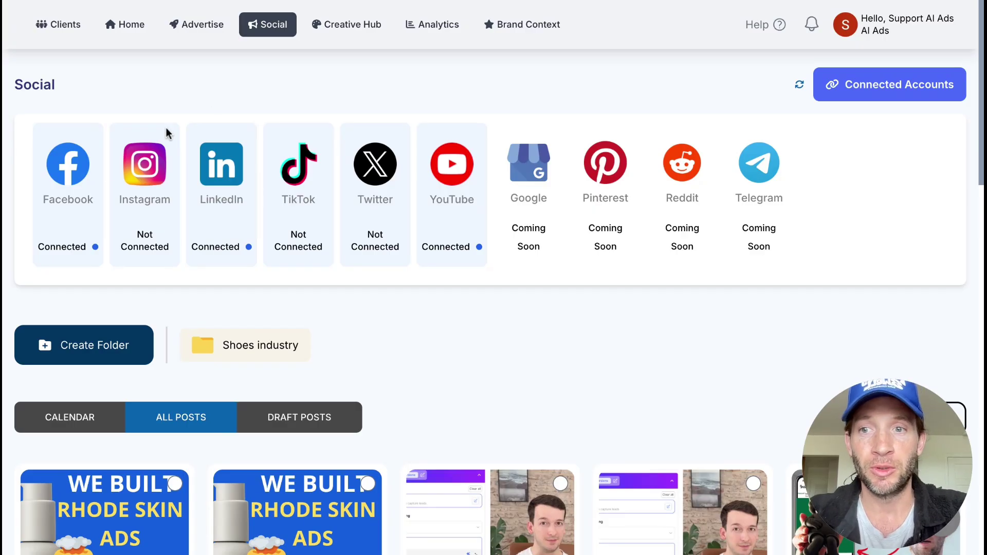
Start a new post for Facebook, Instagram, LinkedIn and TikTok.
click(78, 186)
click(164, 200)
click(220, 209)
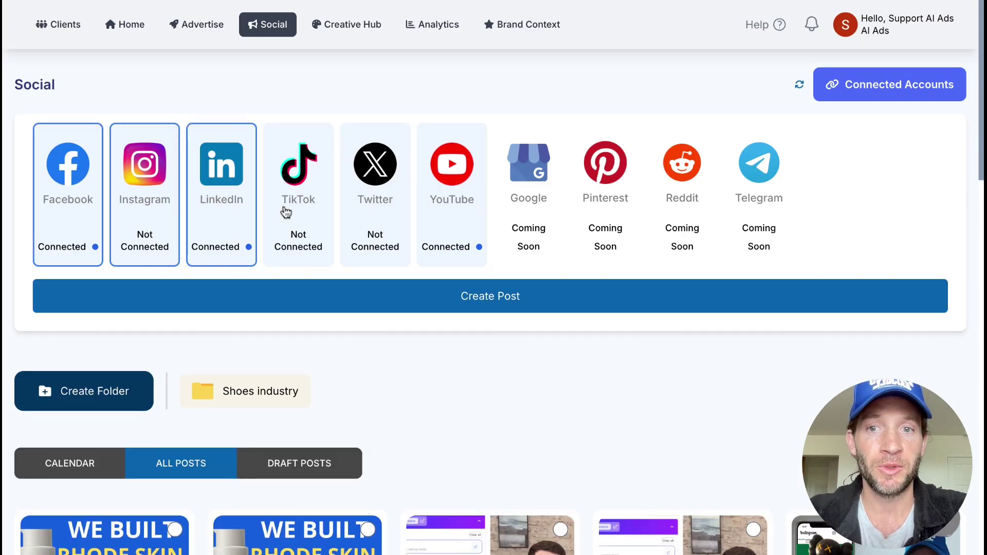
click(286, 212)
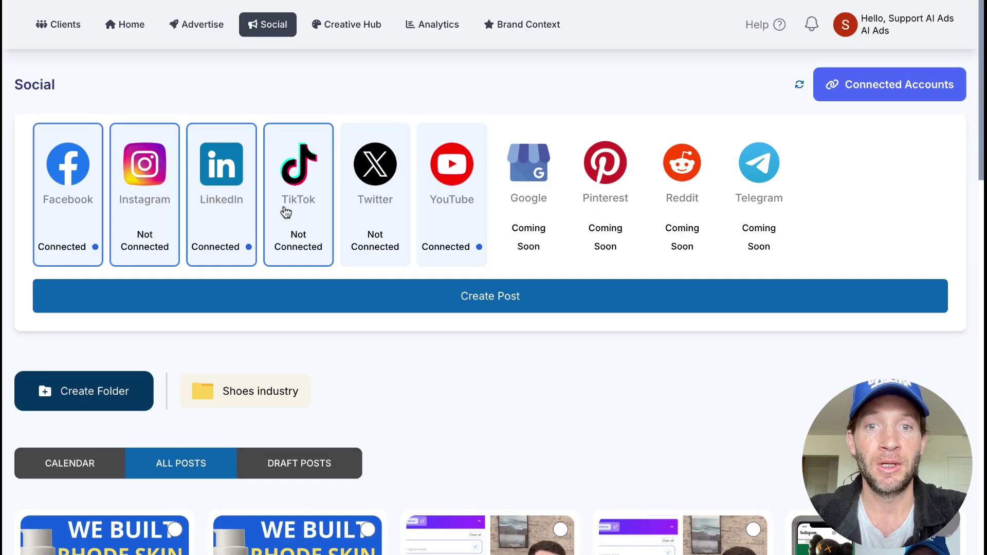
click(311, 299)
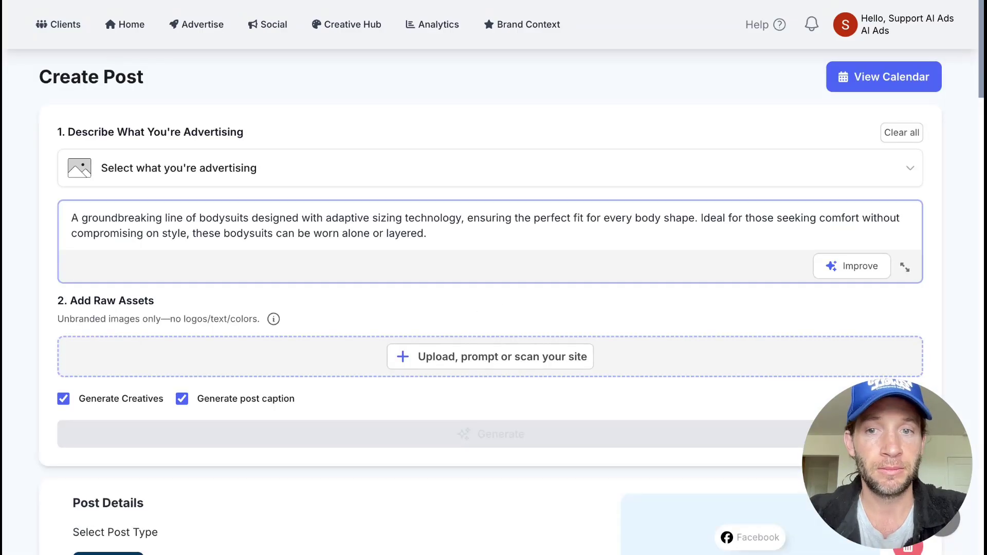
Generate the bodysuit captions and creatives, then show caption 2 of 4.
scroll(400, 360, down, 2)
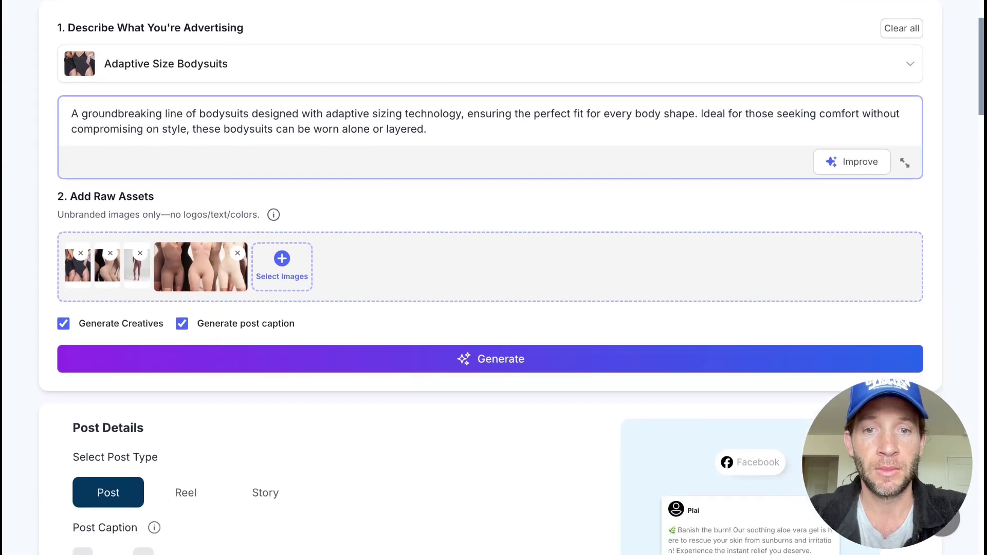
click(400, 362)
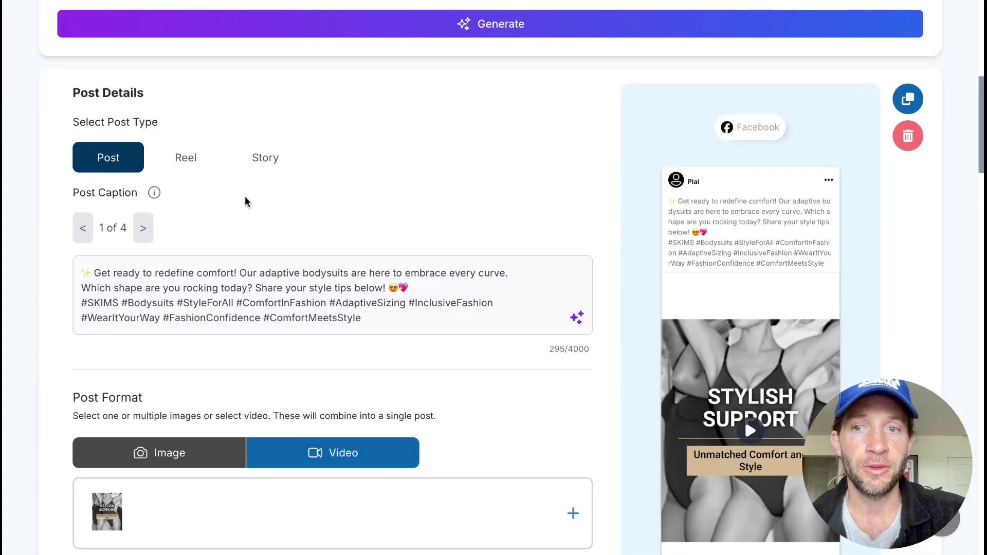
click(144, 238)
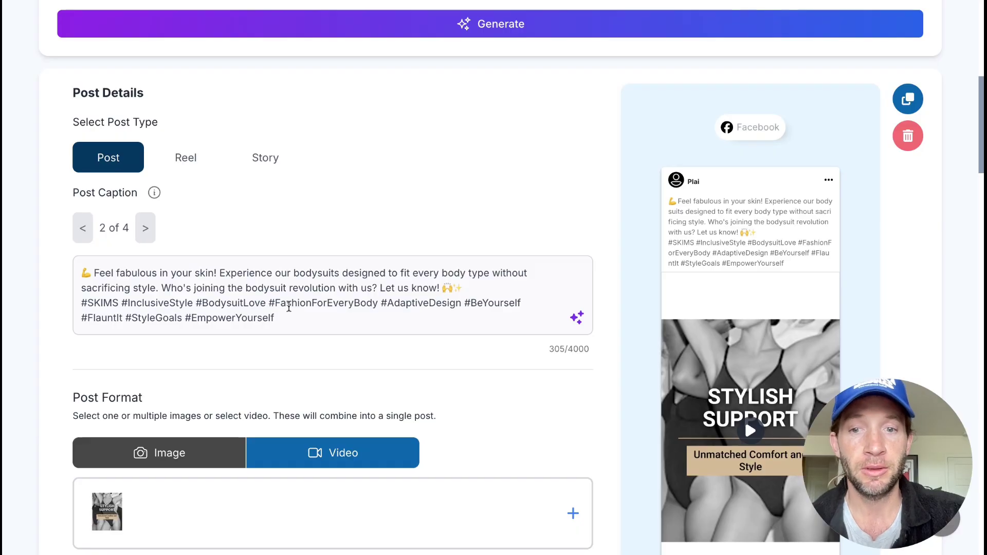
scroll(287, 307, down, 3)
View and then close the Suggested Creatives for the post media.
click(266, 412)
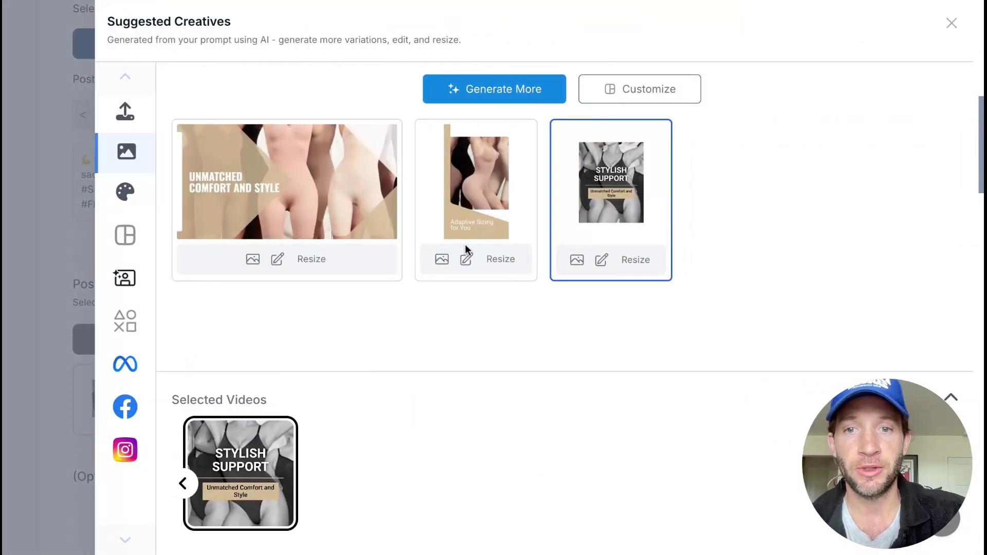
click(54, 310)
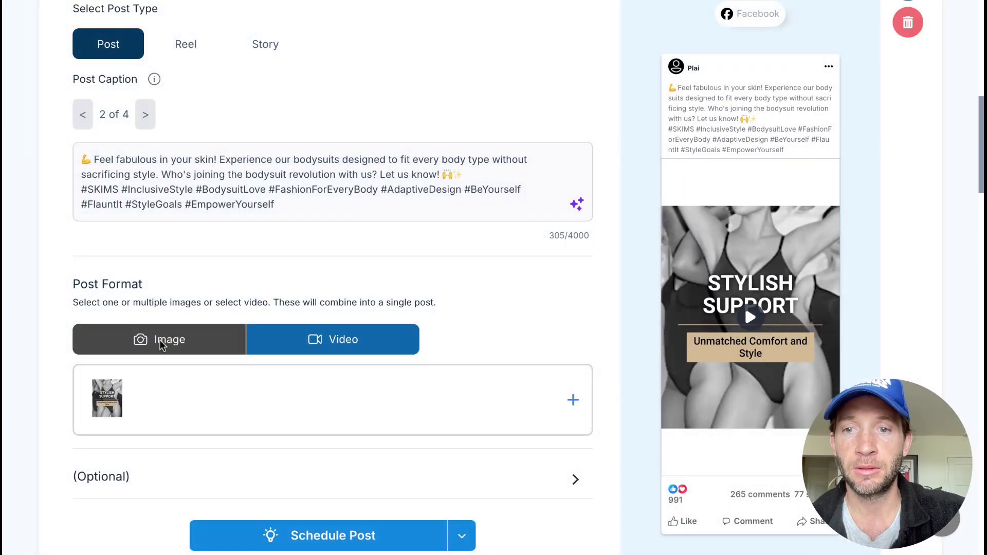
scroll(257, 360, down, 3)
Dismiss the Schedule Post panel unused and review the LinkedIn and TikTok posts.
click(363, 396)
click(362, 396)
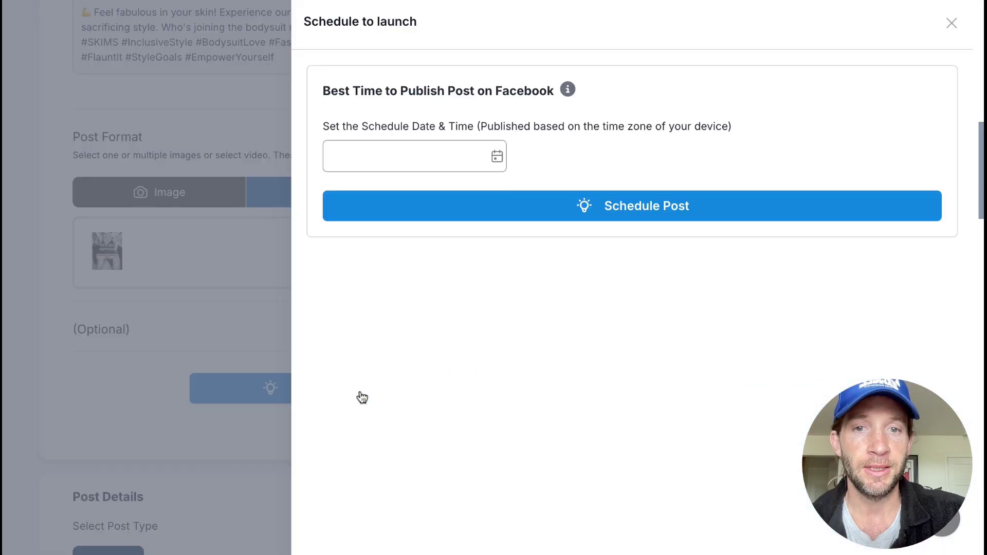
click(159, 406)
scroll(159, 406, down, 5)
scroll(159, 406, down, 12)
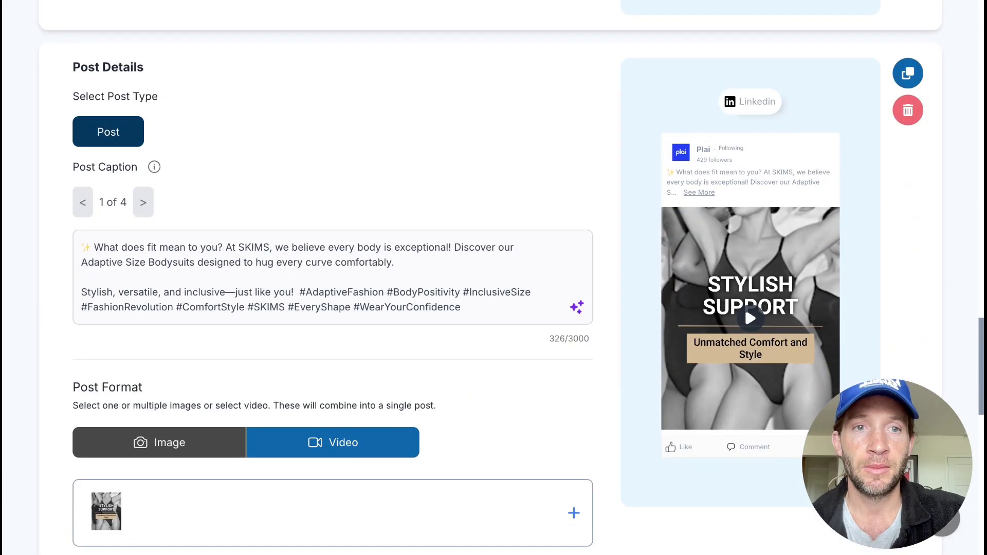
scroll(159, 406, down, 8)
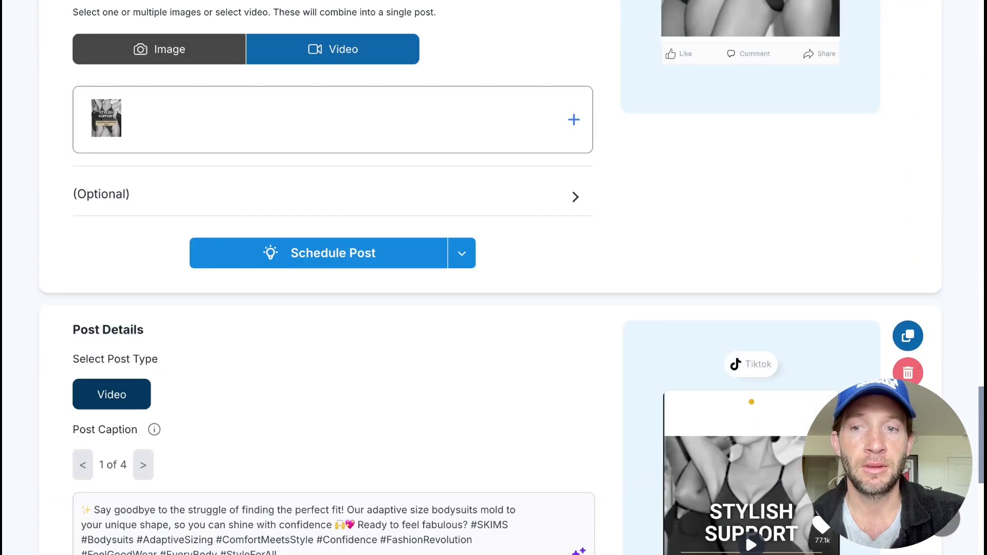
scroll(229, 338, down, 6)
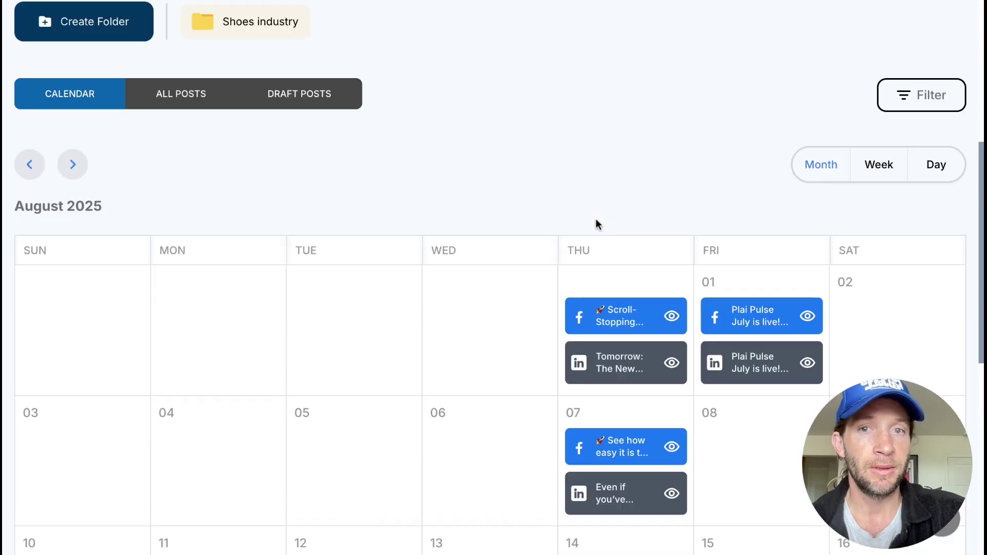
Scroll up through the August 2025 social calendar.
scroll(595, 222, up, 5)
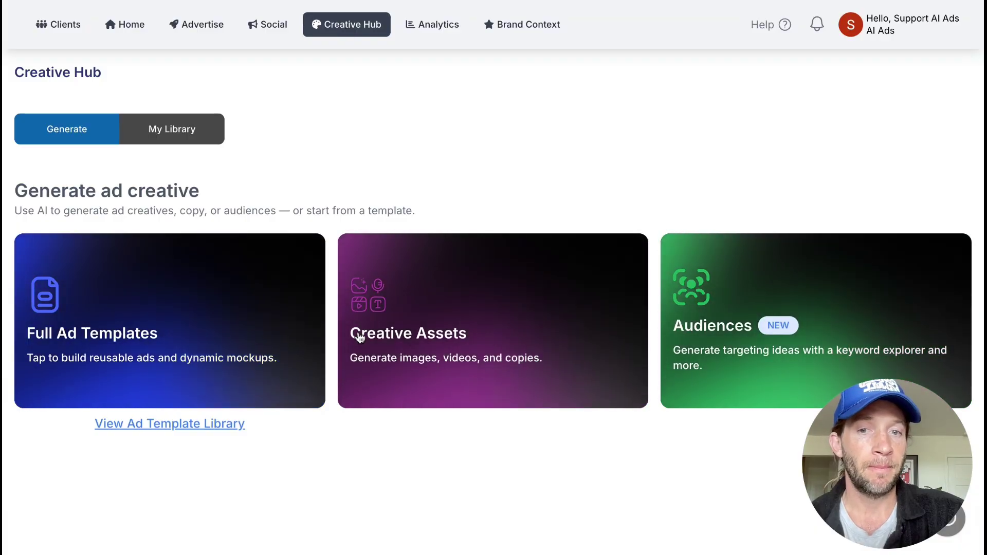
click(410, 337)
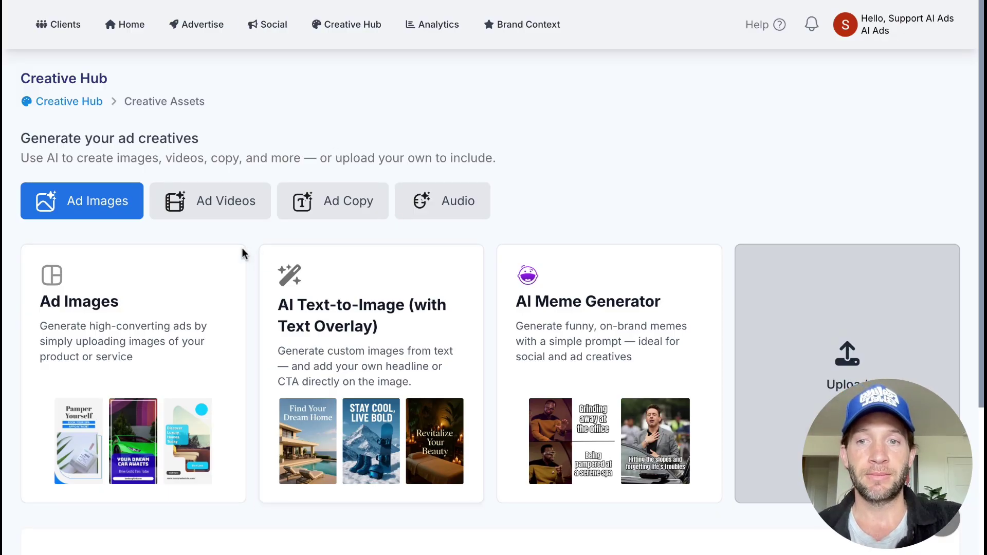
click(206, 213)
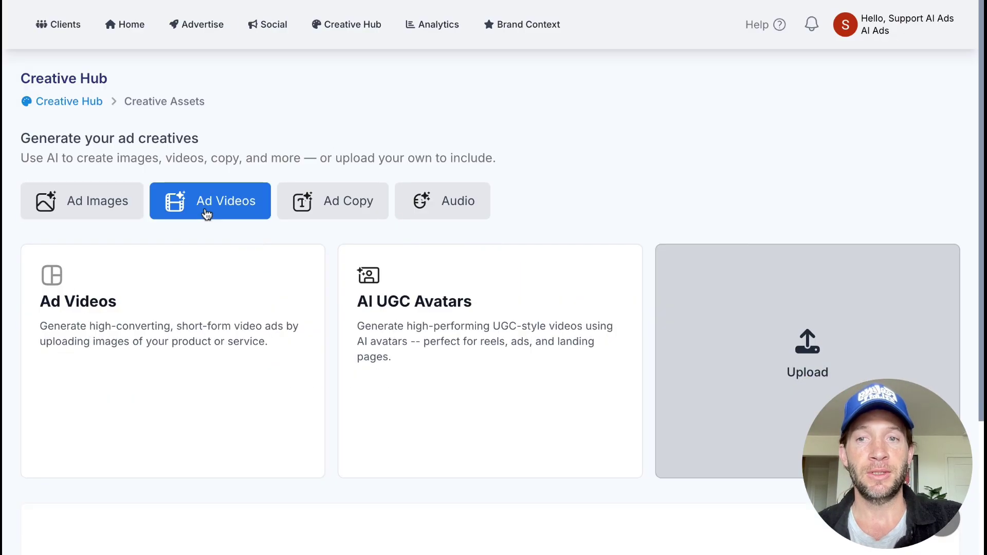
click(329, 208)
click(439, 204)
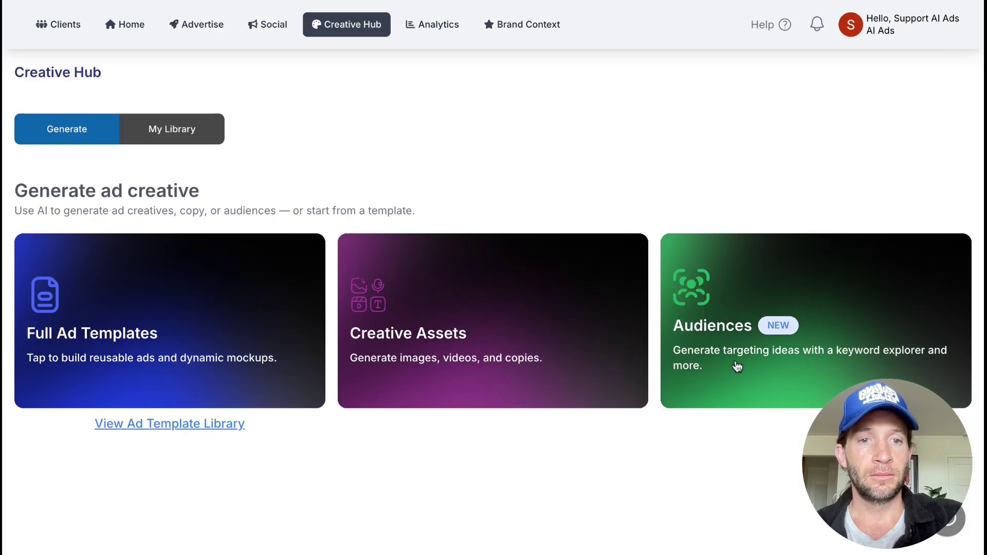
Start a Keyword Explorer audience and search for 'loungewear' keyword ideas.
click(679, 364)
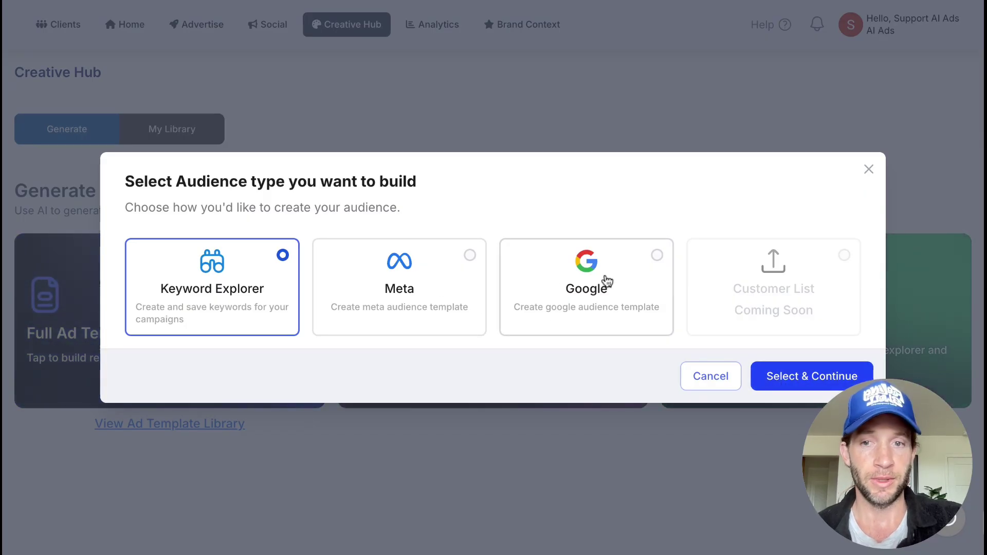
click(789, 379)
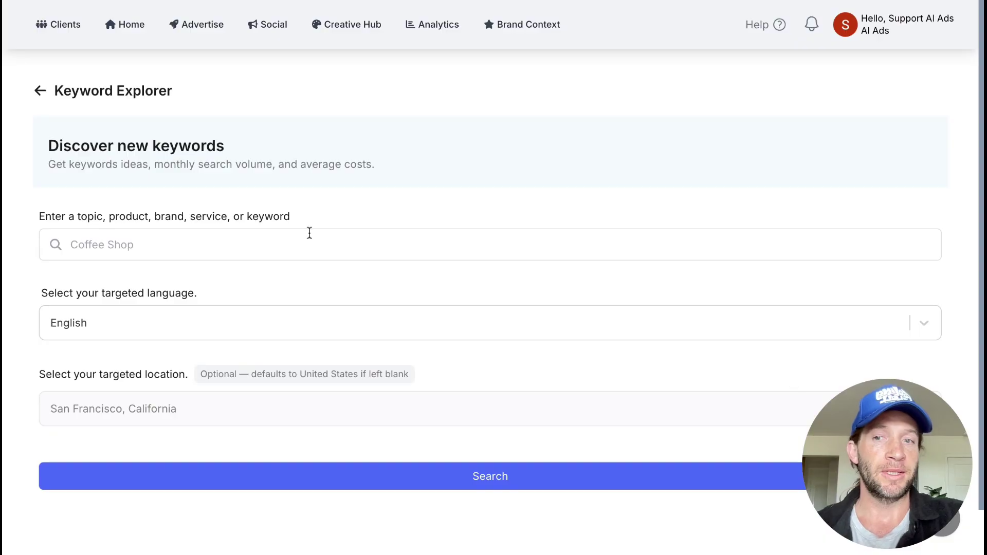
click(287, 241)
text(l)
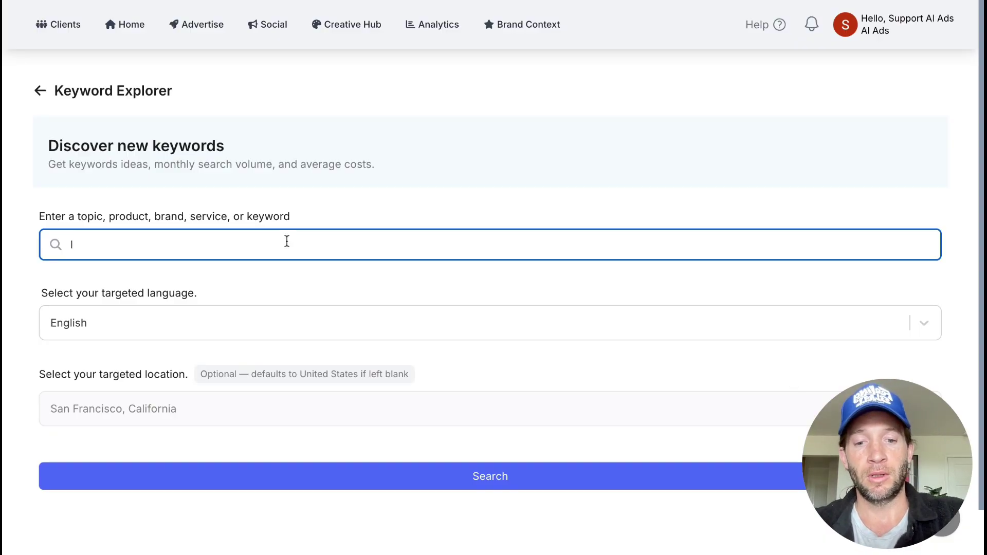
text(oungew)
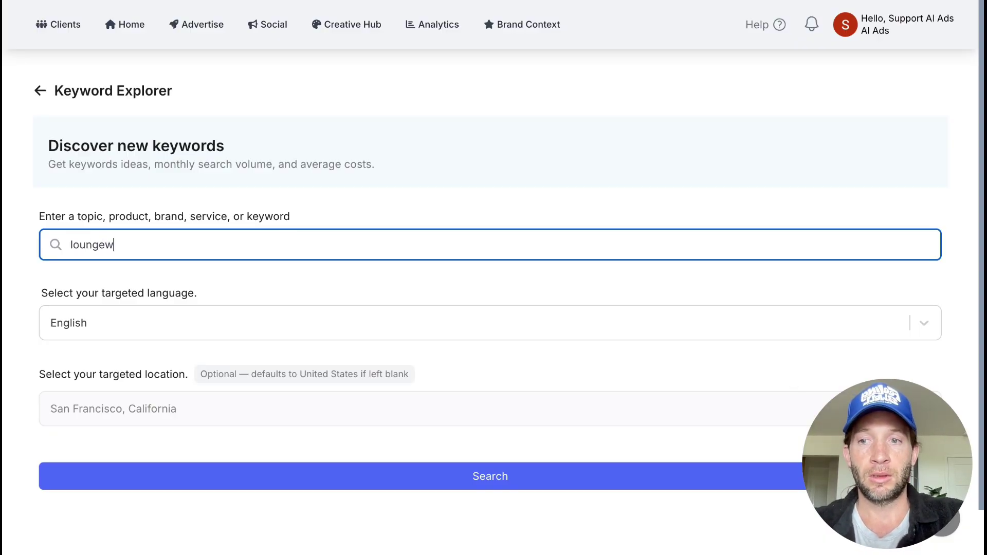
text(eart)
key(BackSpace)
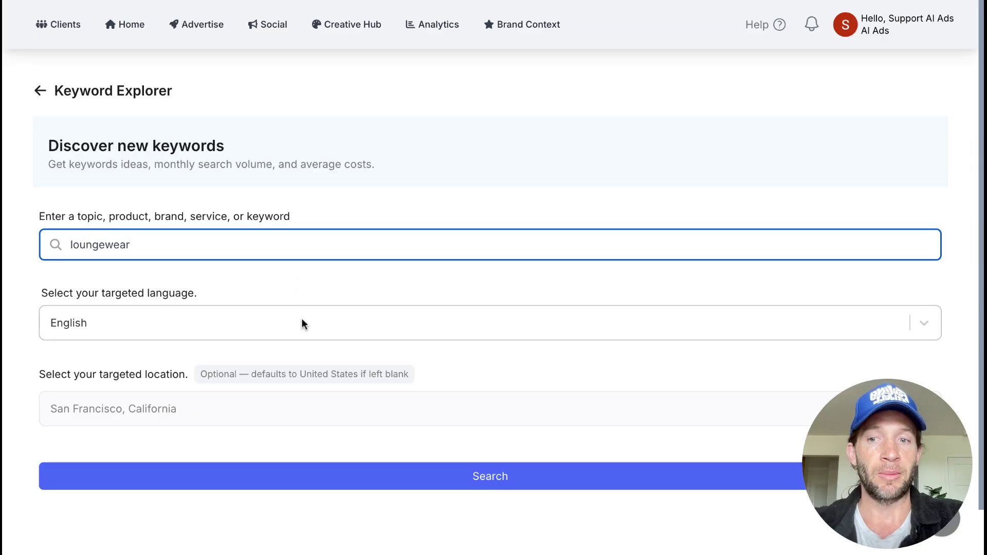
click(380, 474)
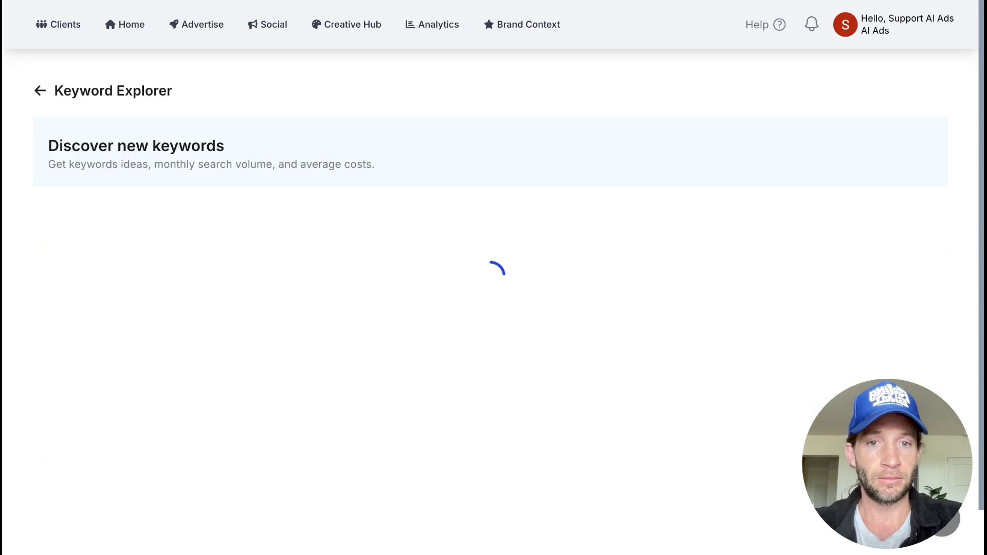
Select loungewear, lounge set, loungewear sets and womens loungewear.
scroll(490, 278, down, 10)
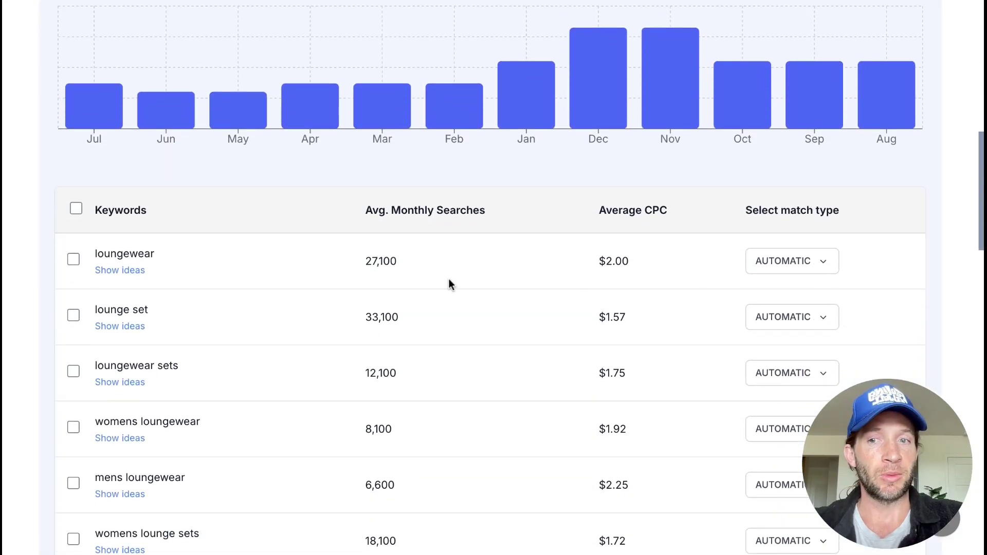
click(68, 257)
click(73, 361)
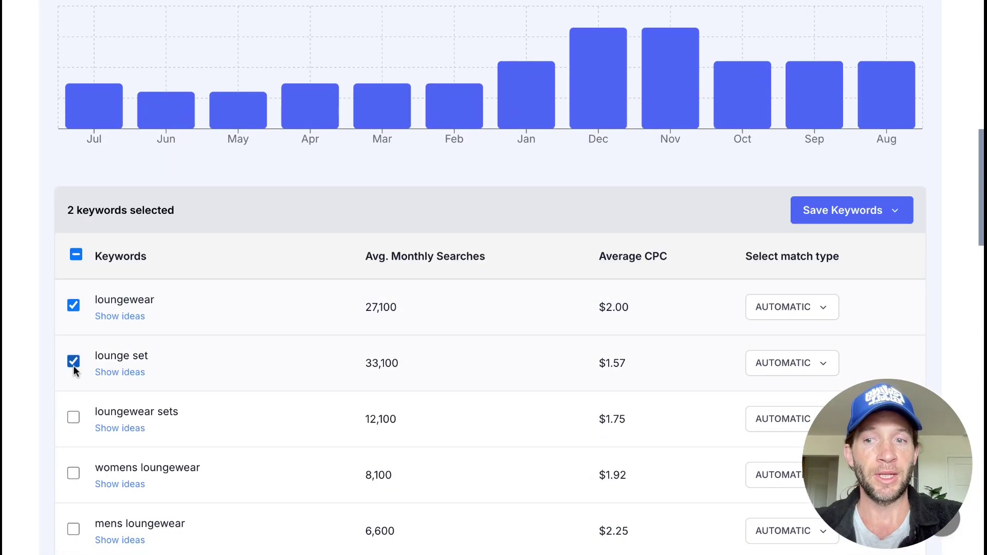
click(74, 417)
click(73, 473)
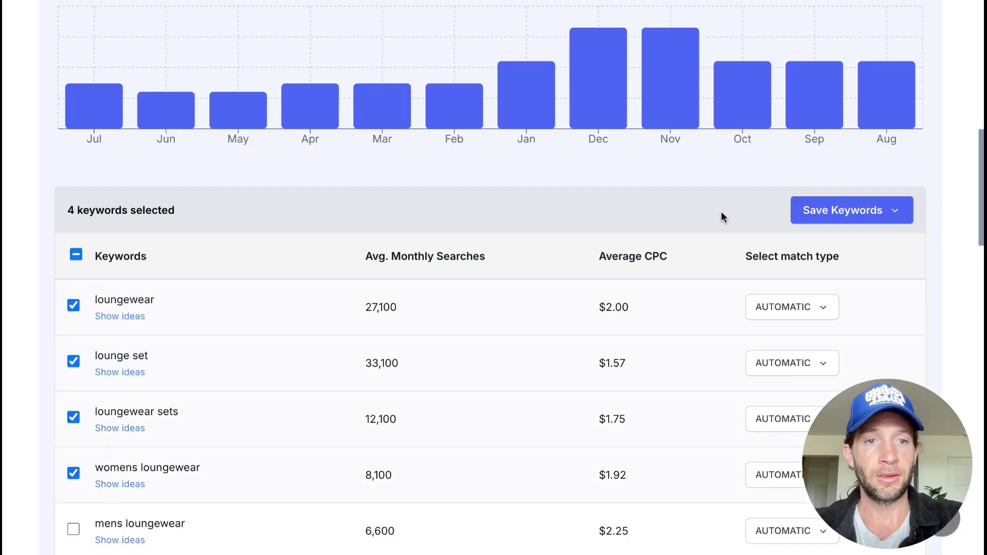
Save the selected keywords as a new plan named 'Loungewear'.
click(841, 221)
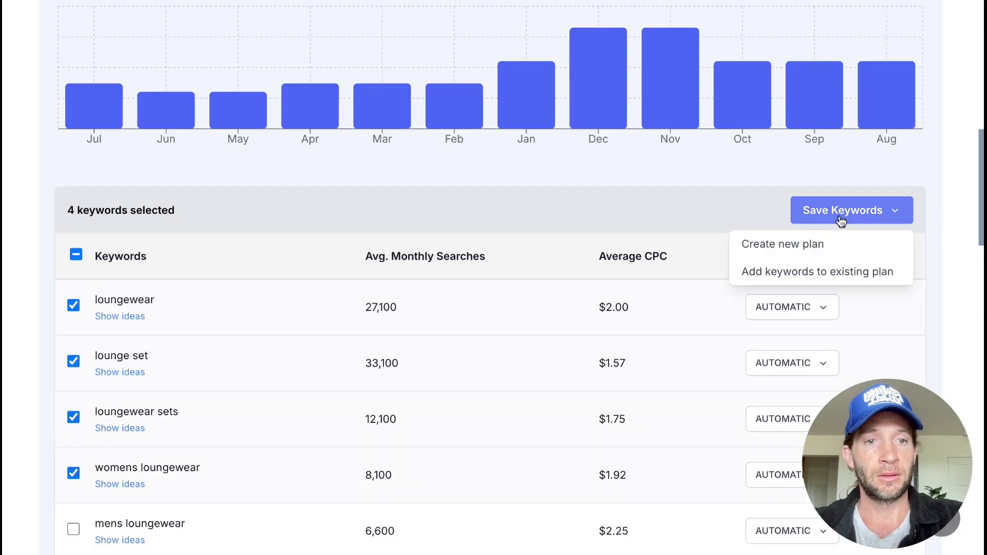
click(810, 244)
click(511, 280)
text(L)
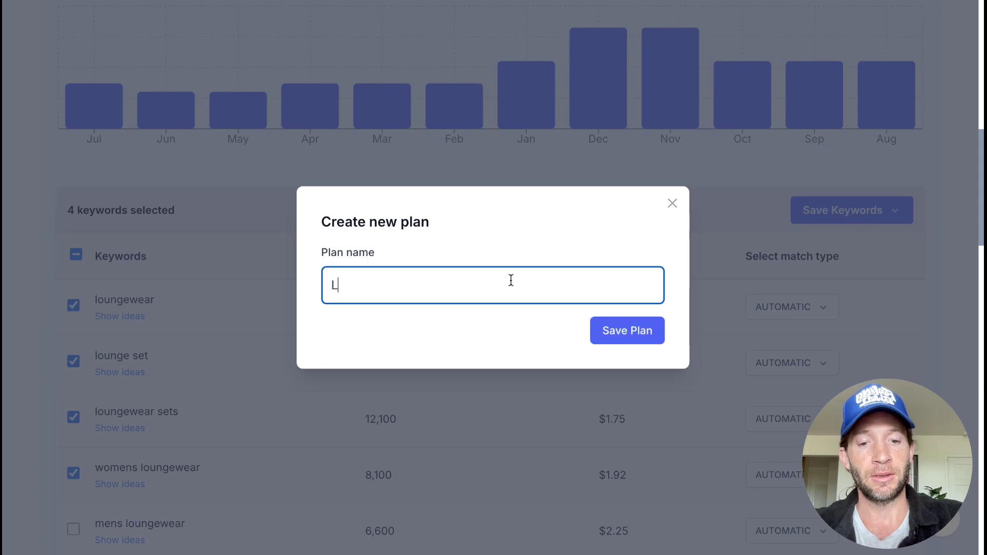
text(oungewear)
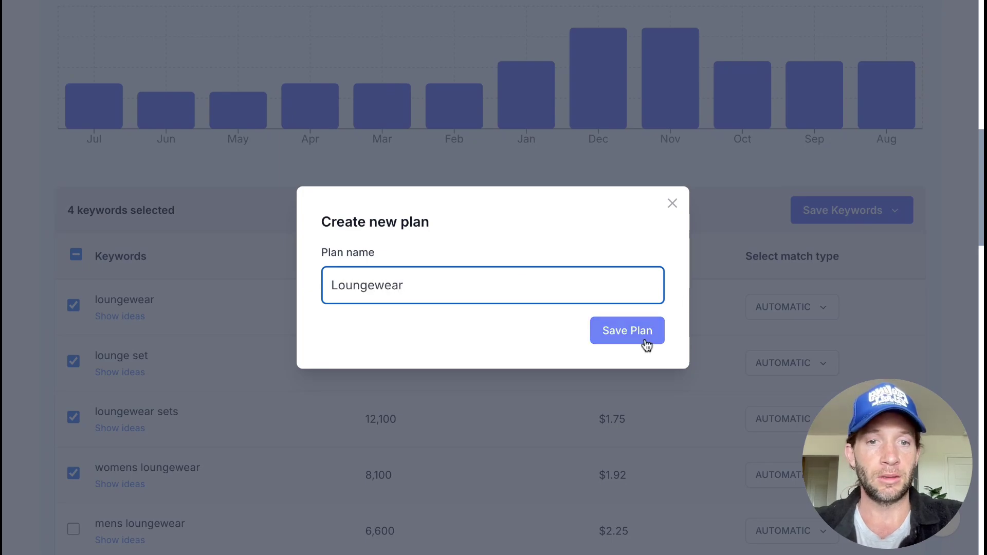
click(641, 343)
Start advertising the Loungewear keyword plan, then dismiss the Select Platform choice.
scroll(641, 344, down, 7)
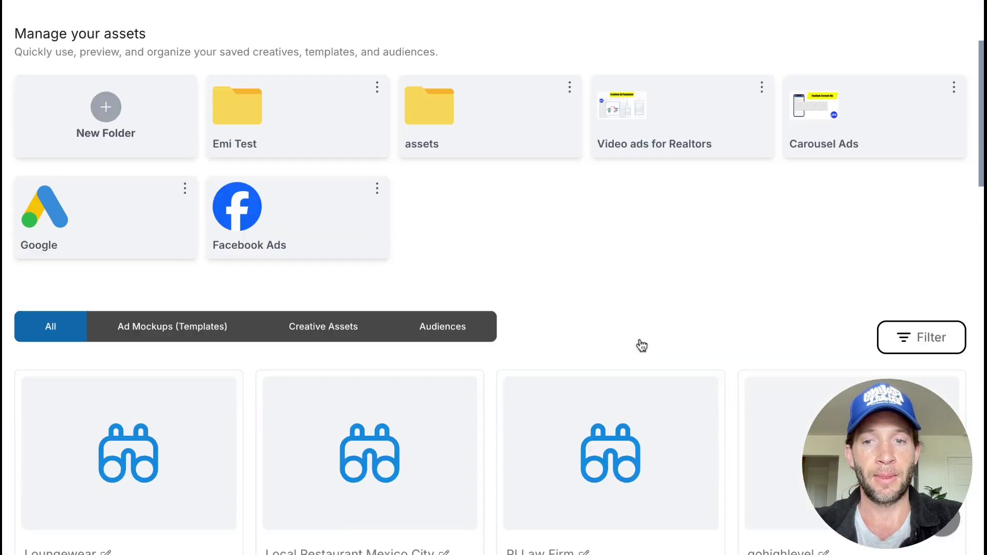
click(67, 409)
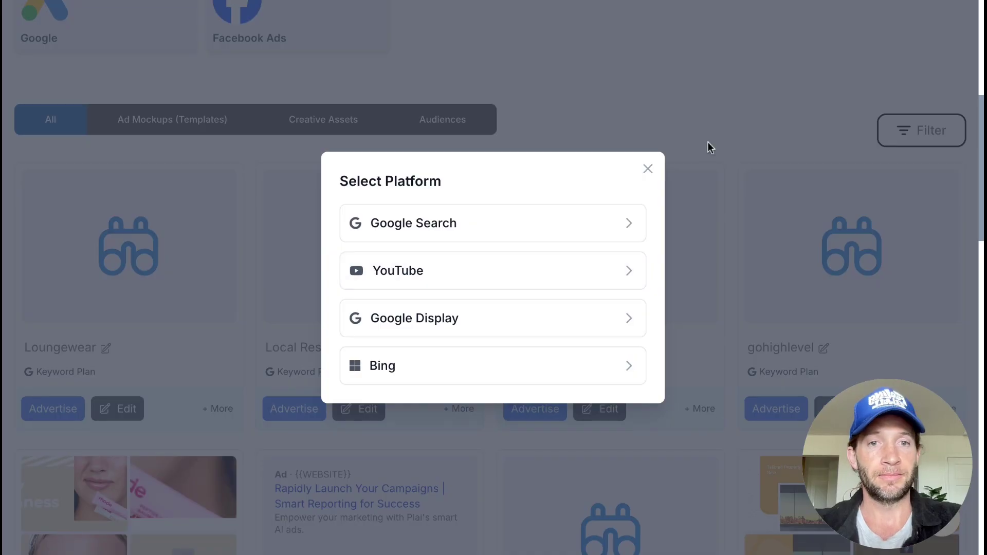
click(649, 170)
Switch the Creative Hub to the Generate ad creative page.
scroll(618, 102, up, 5)
scroll(618, 97, up, 2)
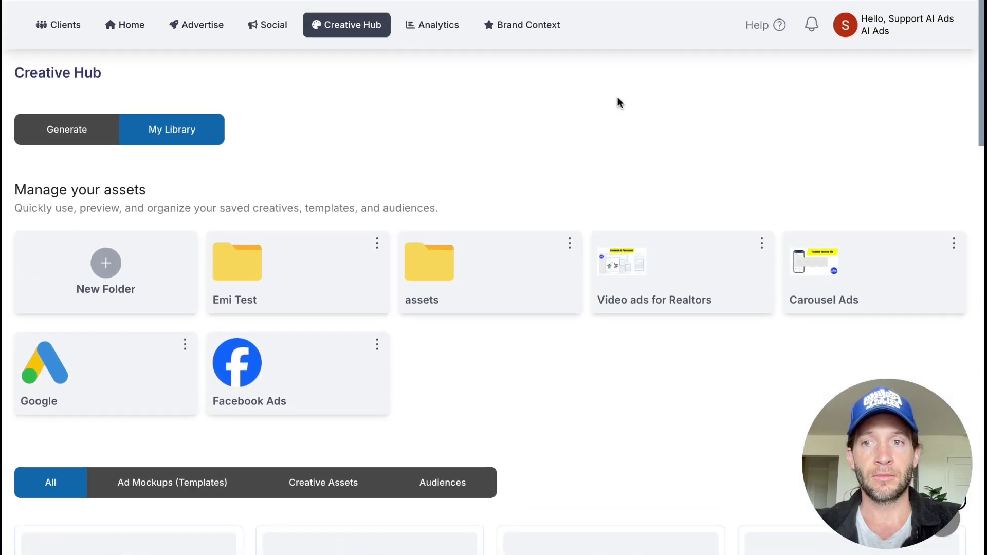
click(54, 142)
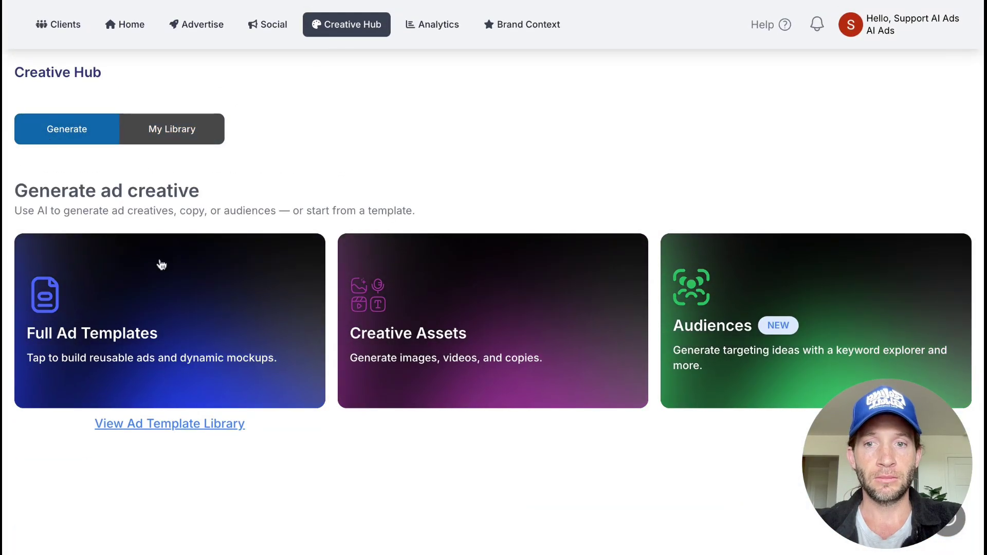
Review the platform choices for Full Ad Templates, then close the panel.
click(192, 297)
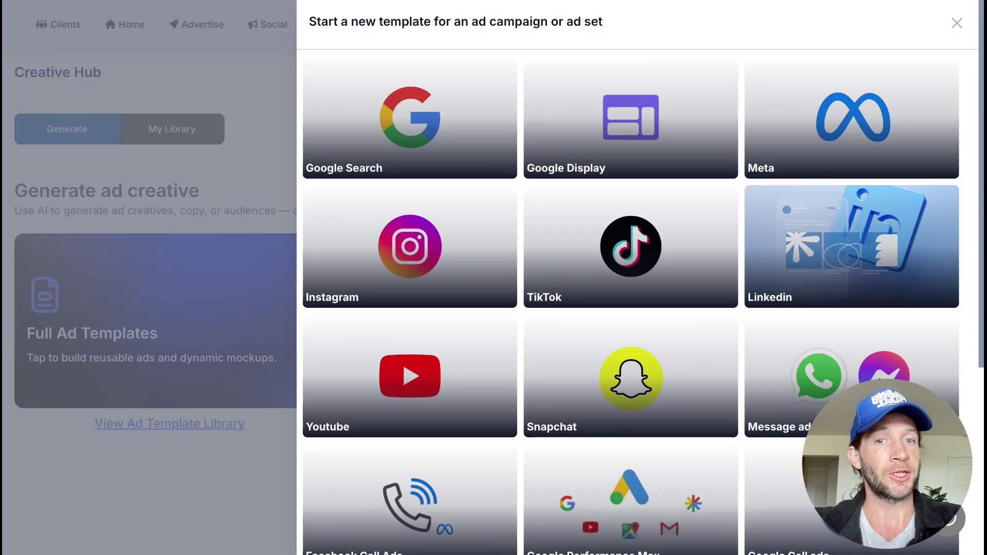
click(229, 183)
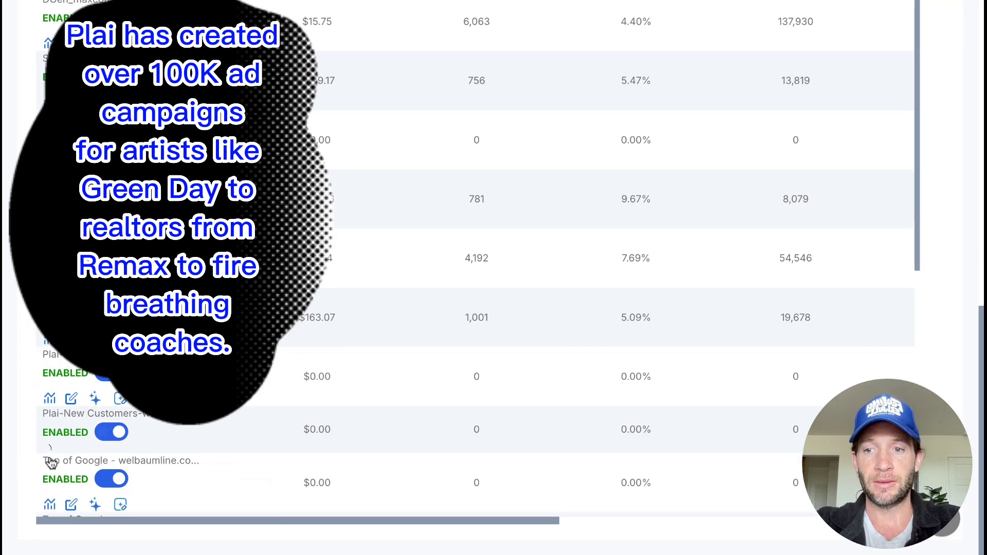
Open the Import this campaign view from a listed campaign's chart icon.
click(50, 458)
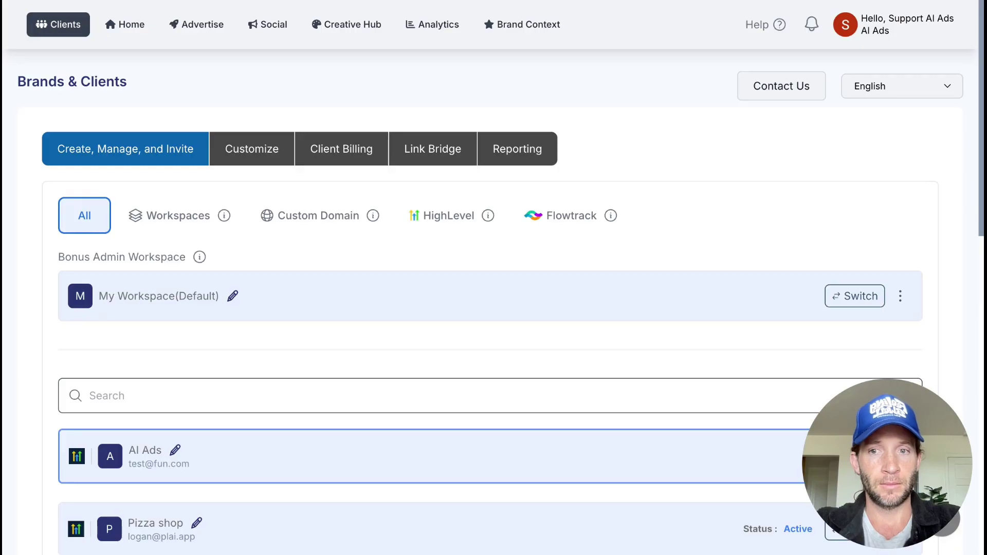
Scroll through the Brands & Clients page to the default and client workspaces.
scroll(154, 339, down, 1)
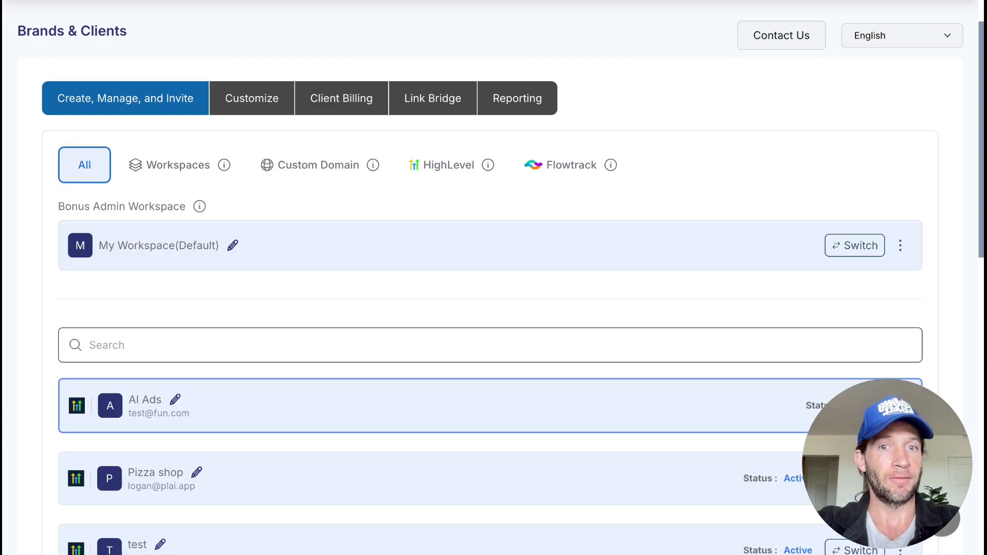
scroll(493, 277, up, 1)
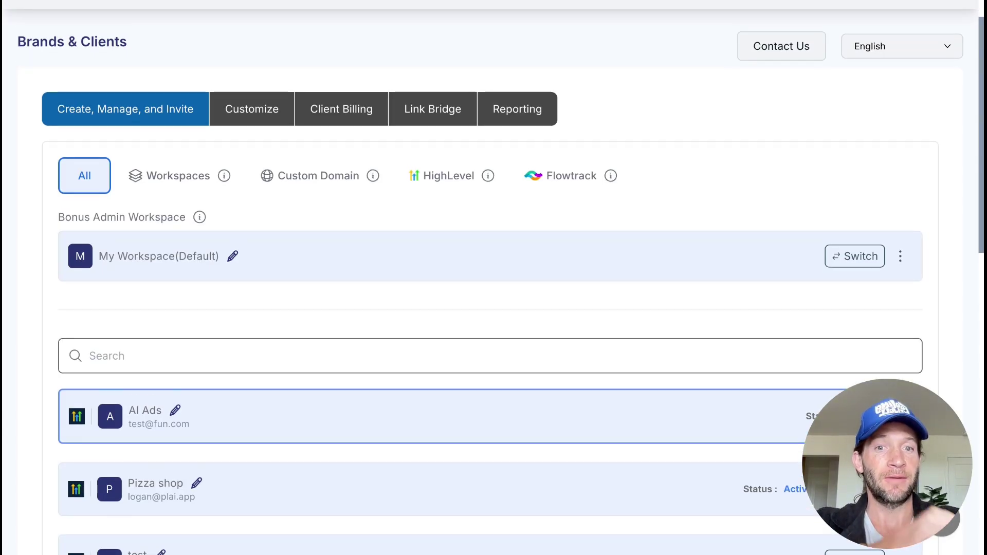
scroll(446, 406, down, 1)
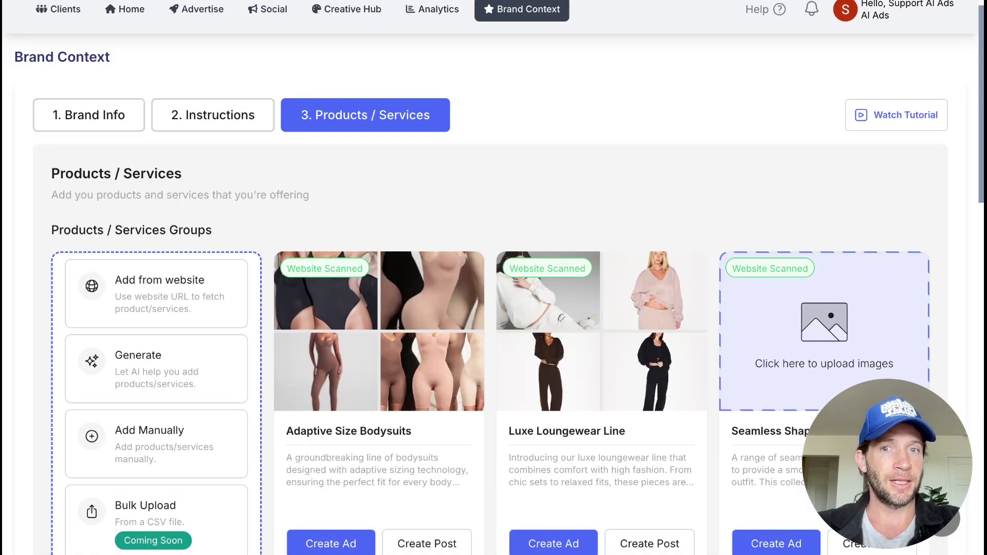
Review the Seamless Shapewear Collection product details, then return to the products and services list.
scroll(576, 242, down, 1)
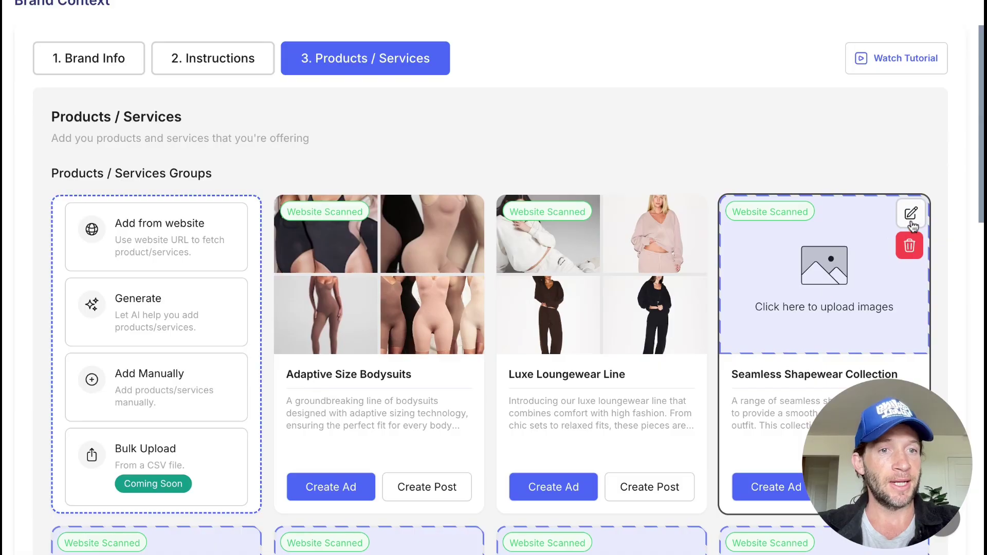
click(911, 216)
scroll(513, 387, down, 2)
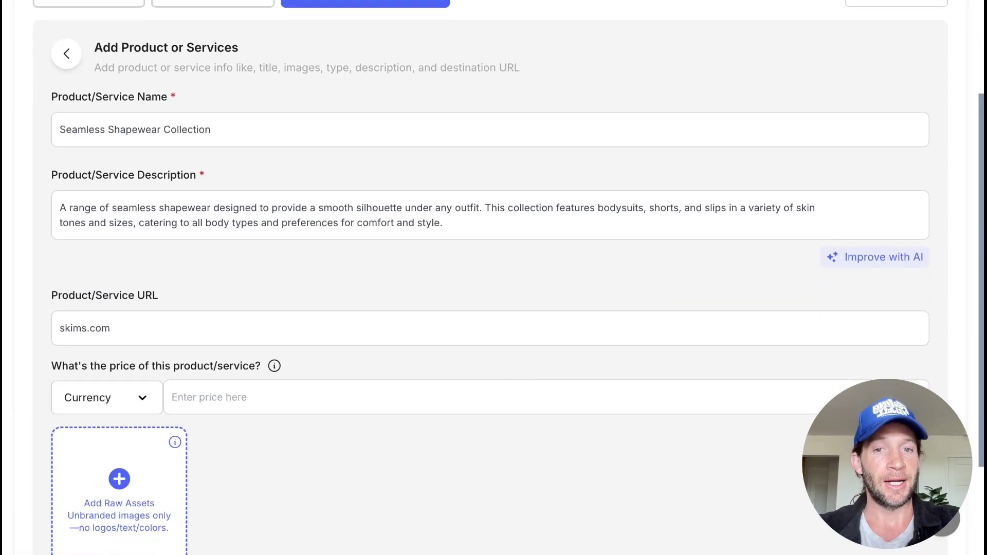
scroll(73, 194, up, 5)
click(67, 192)
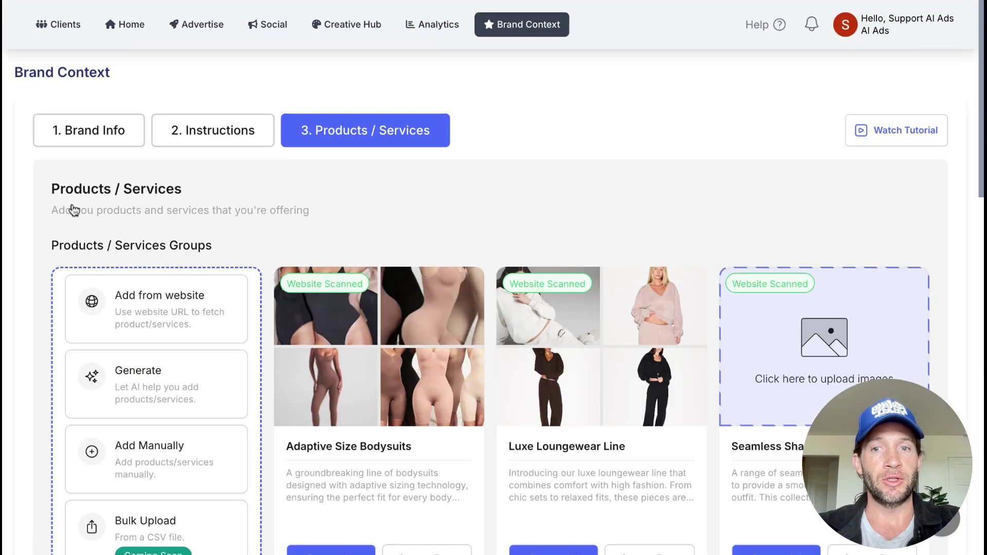
scroll(792, 435, down, 3)
scroll(772, 435, down, 2)
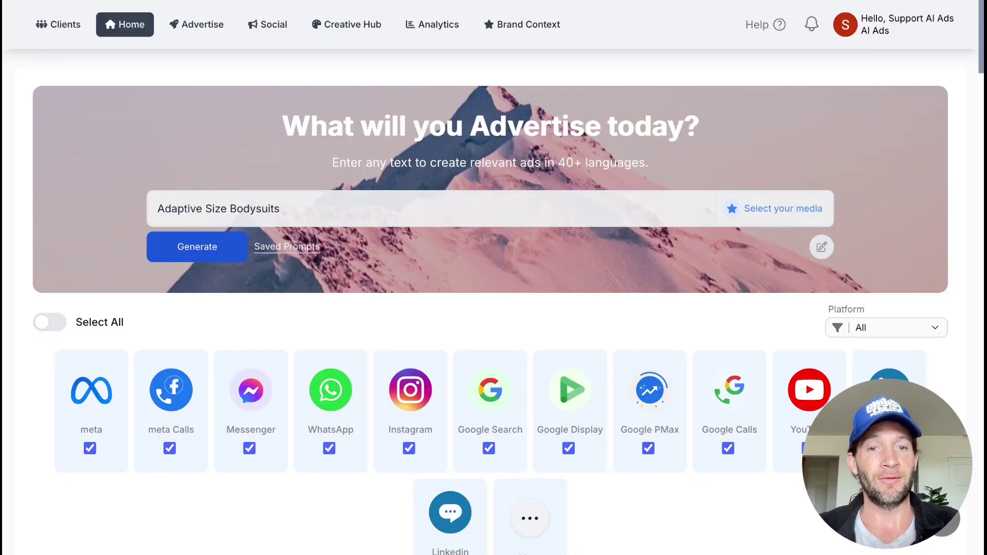
scroll(494, 277, down, 9)
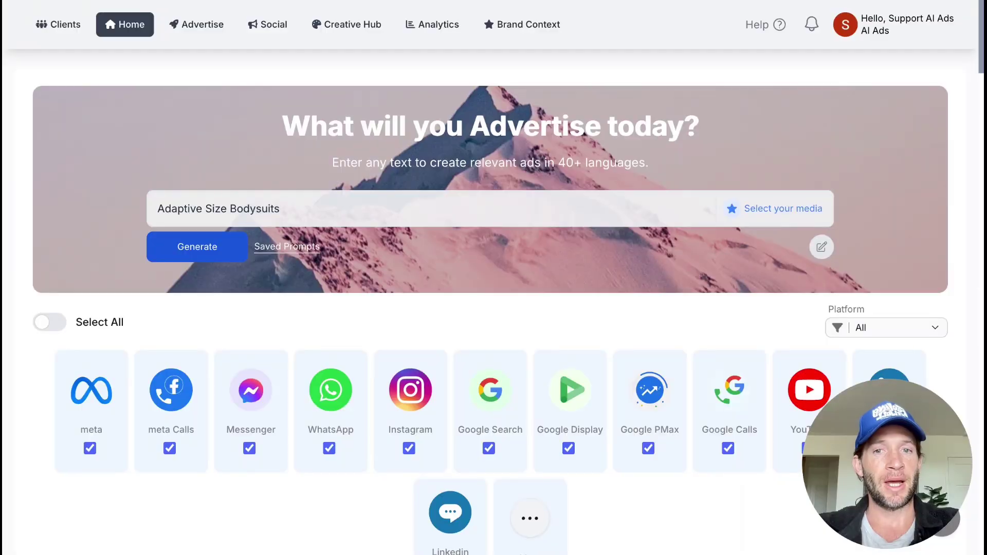
scroll(494, 278, down, 4)
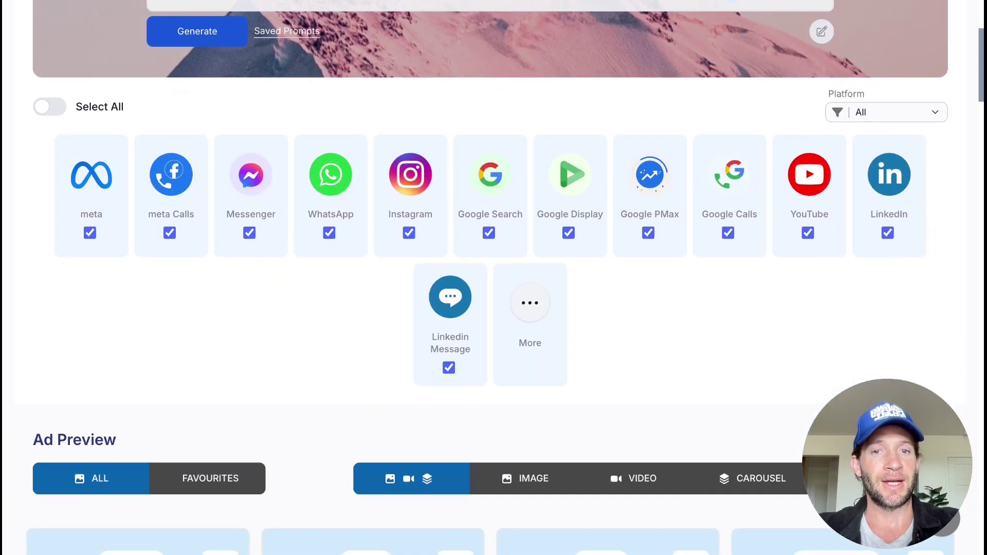
scroll(494, 277, down, 15)
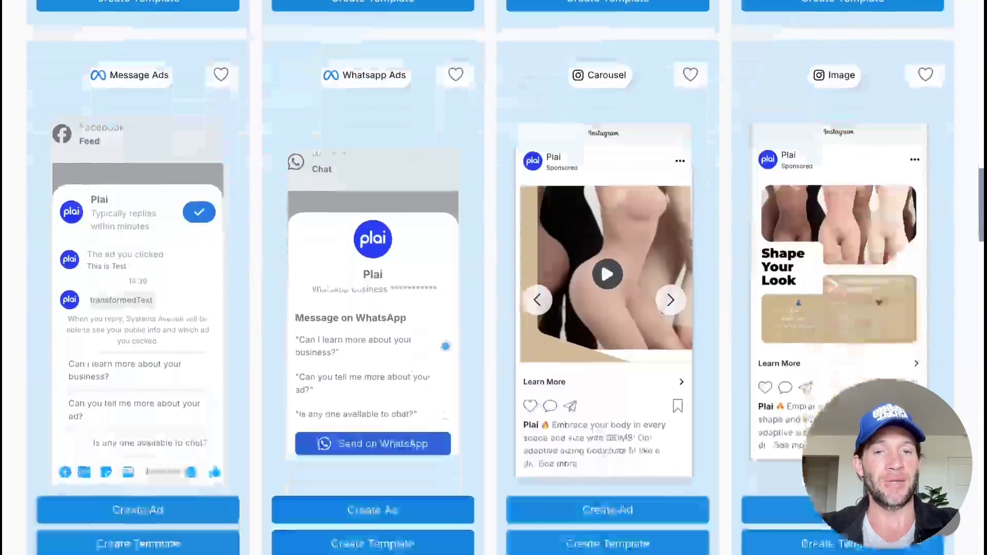
scroll(494, 277, down, 15)
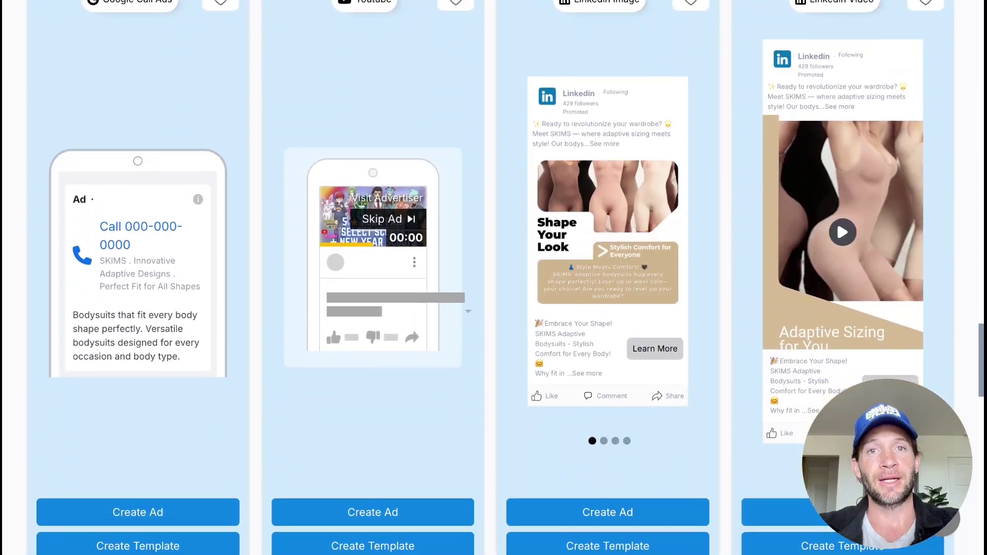
scroll(494, 278, down, 12)
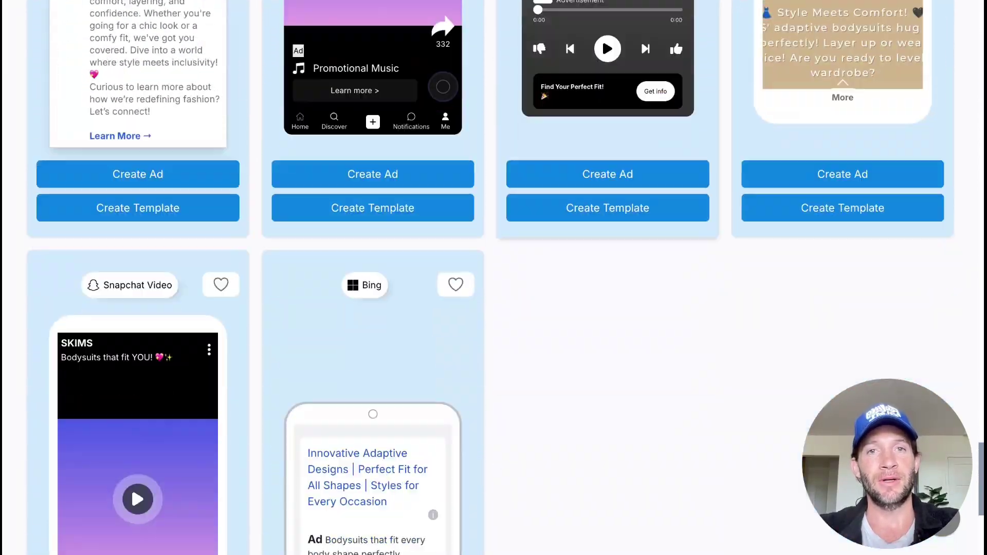